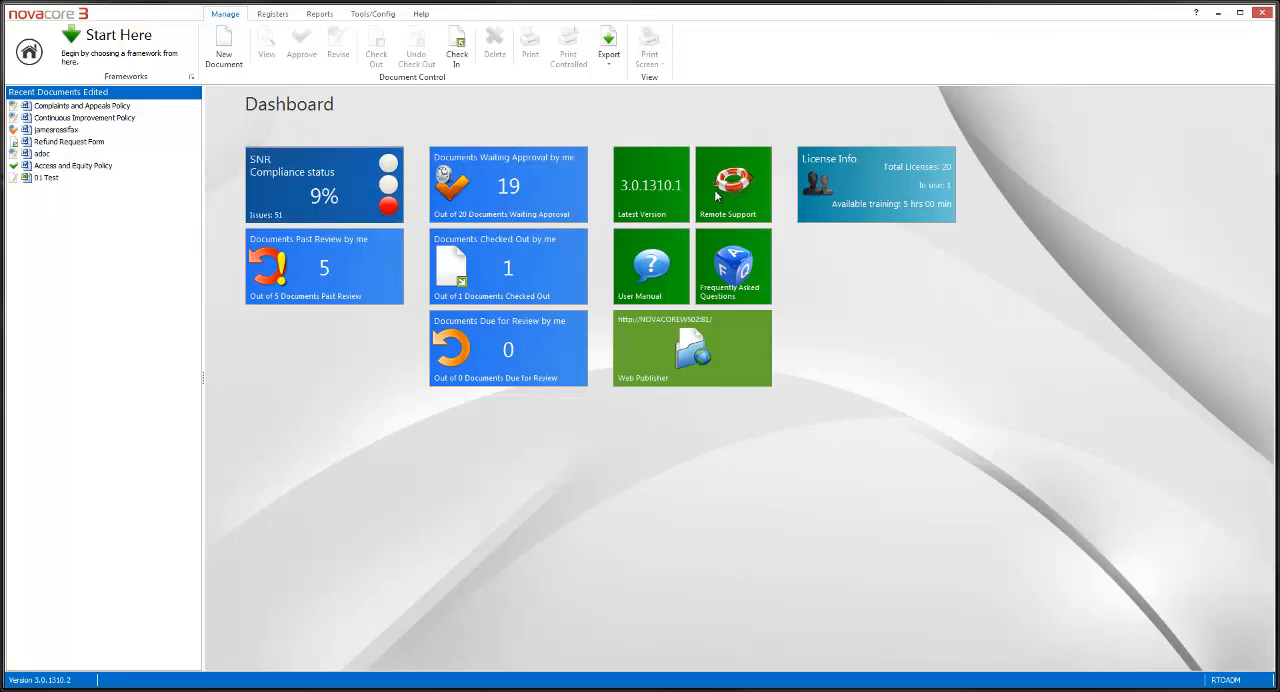
Make SNR the active framework and start the wizard for importing external documents
{"action": "left_click", "coordinate": [115, 42]}
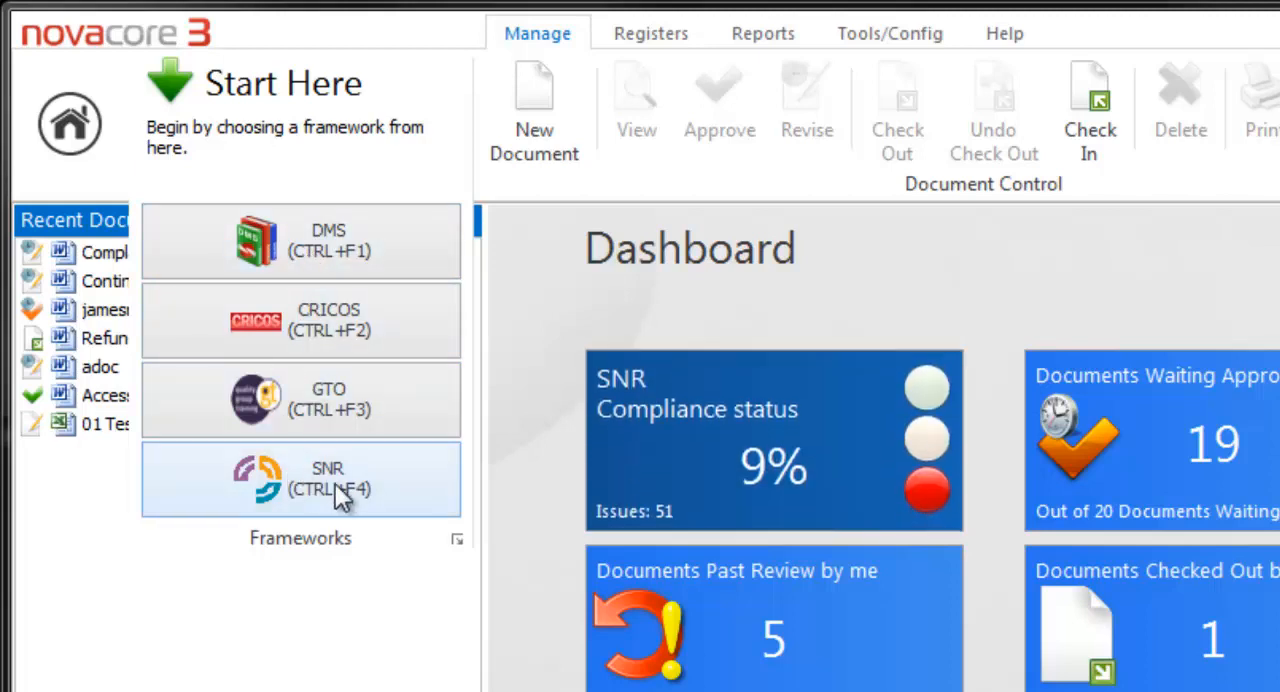
{"action": "left_click", "coordinate": [338, 492]}
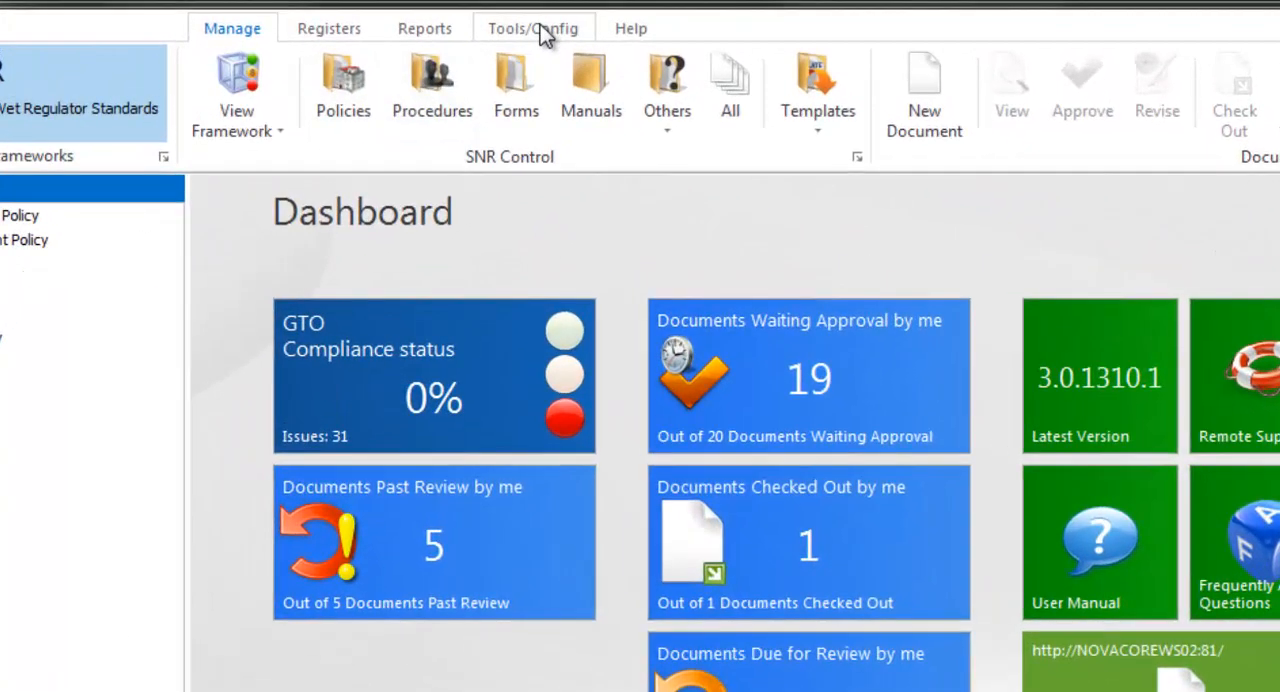
{"action": "left_click", "coordinate": [545, 30]}
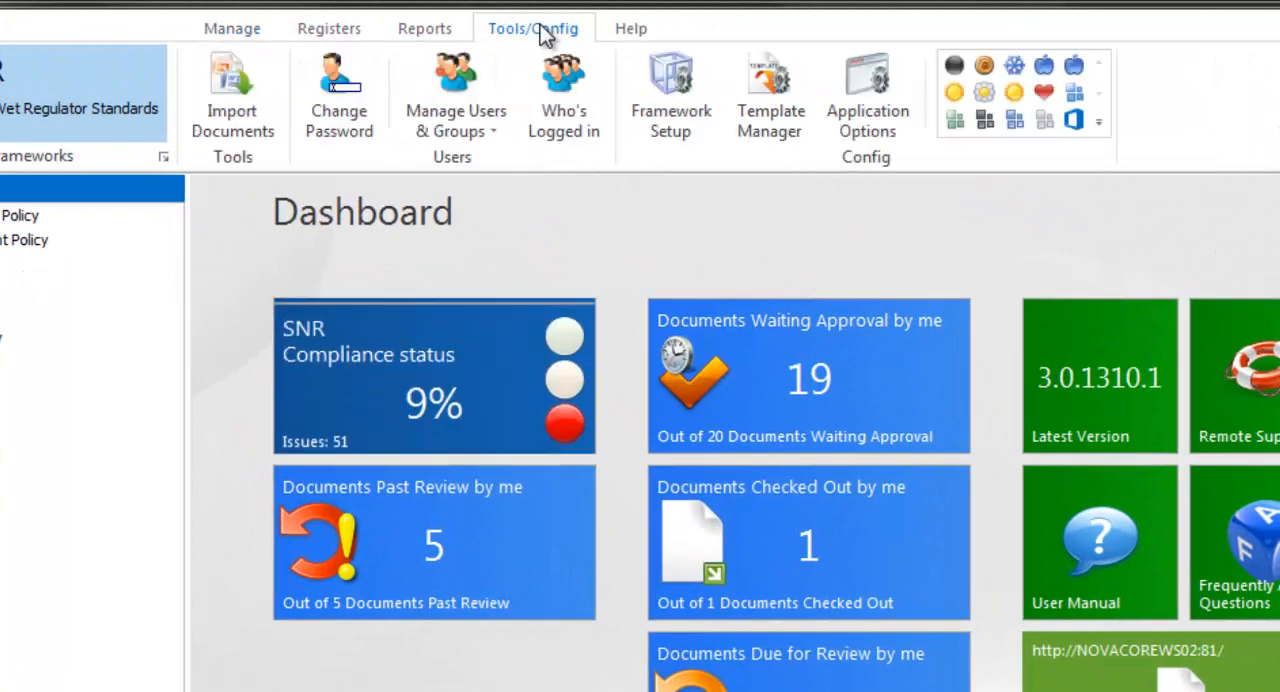
{"action": "left_click", "coordinate": [237, 71]}
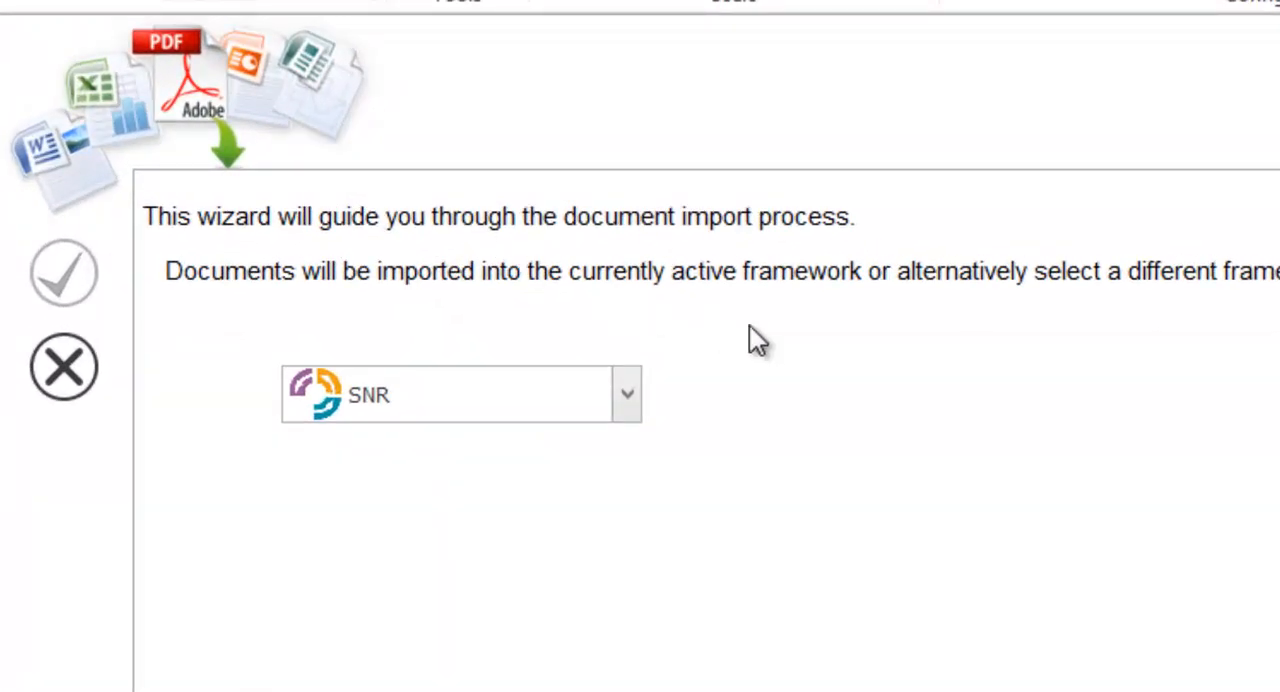
Choose SNR as the framework that receives the imported documents and continue to choosing files
{"action": "left_click", "coordinate": [629, 395]}
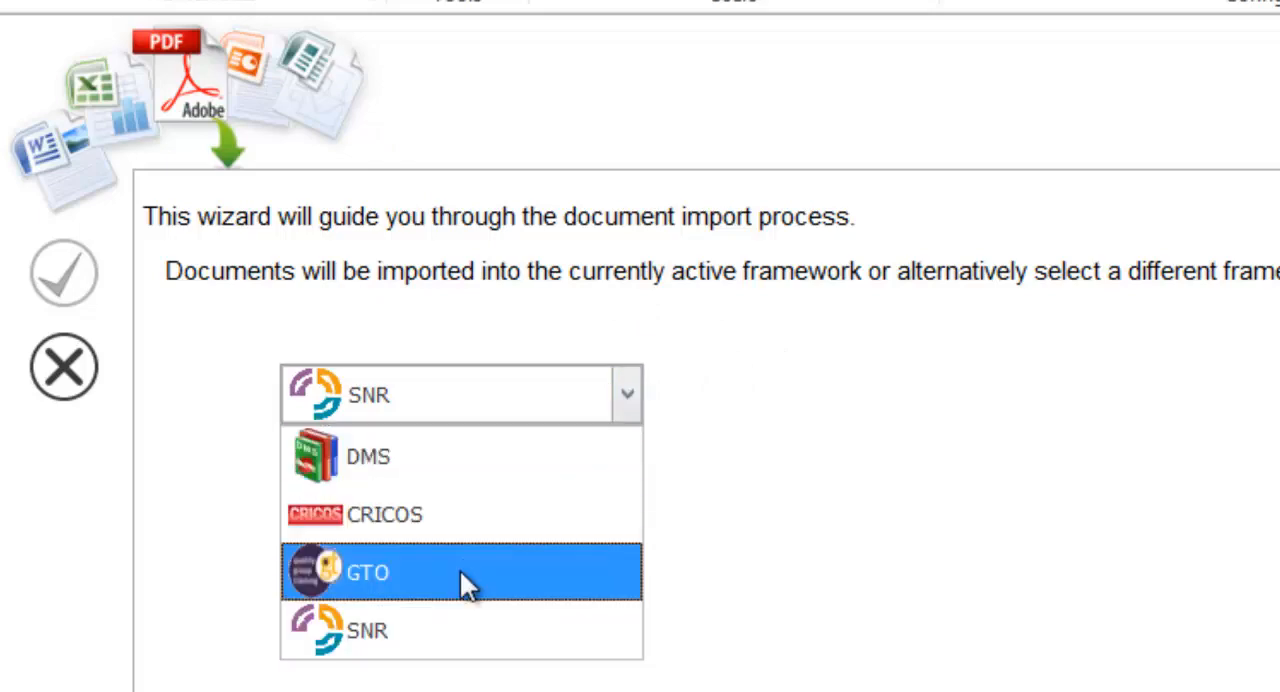
{"action": "left_click", "coordinate": [449, 628]}
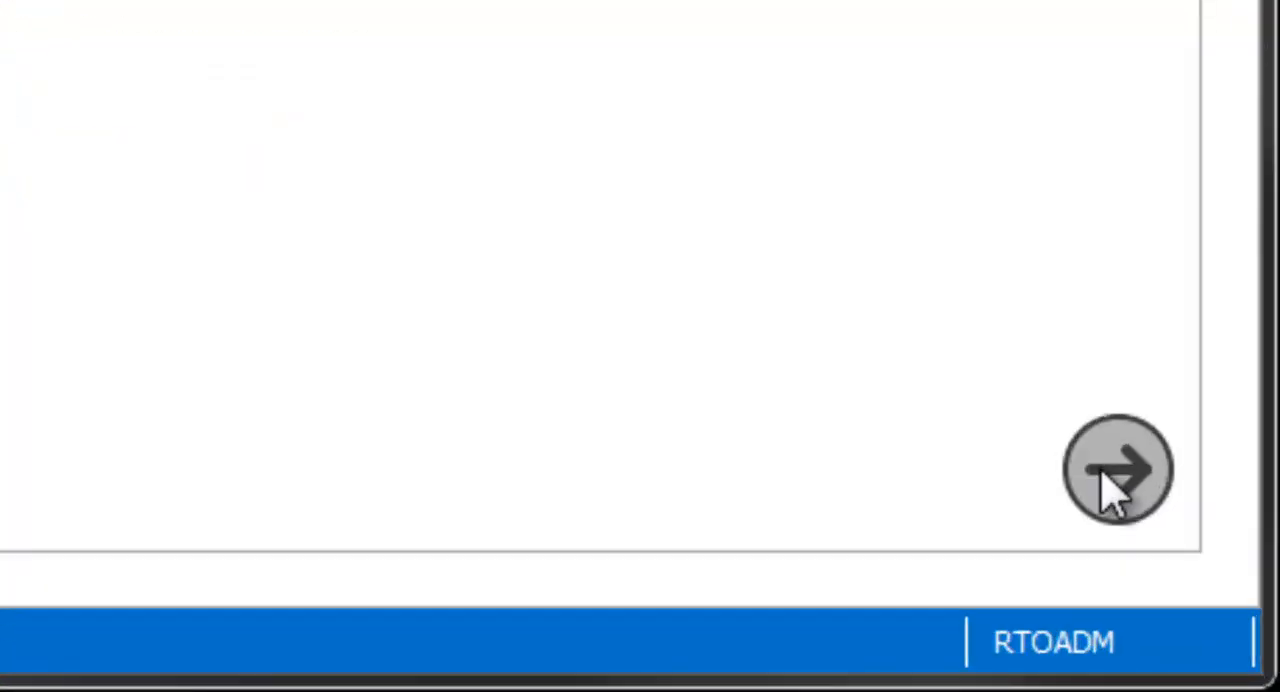
{"action": "left_click", "coordinate": [1112, 490]}
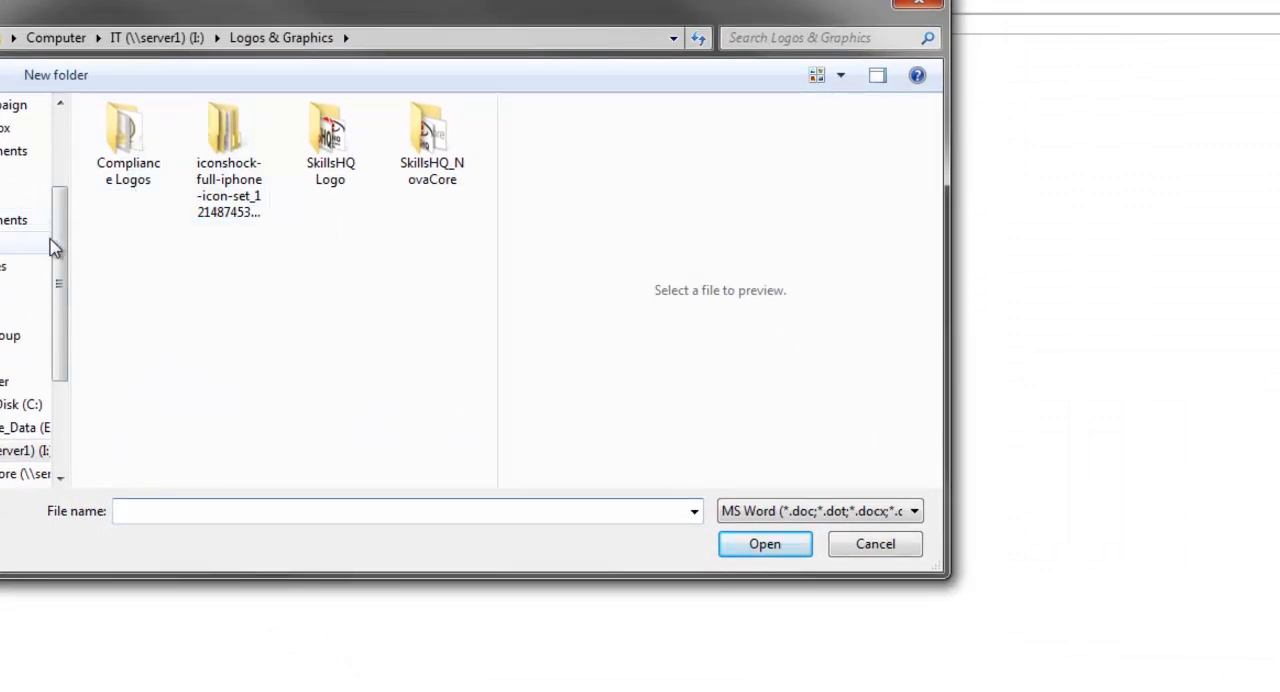
Add Issuing of Qualifications Policy.docx from the Desktop to the files to be imported and select its entry
{"action": "left_click_drag", "start_coordinate": [53, 250], "coordinate": [65, 170]}
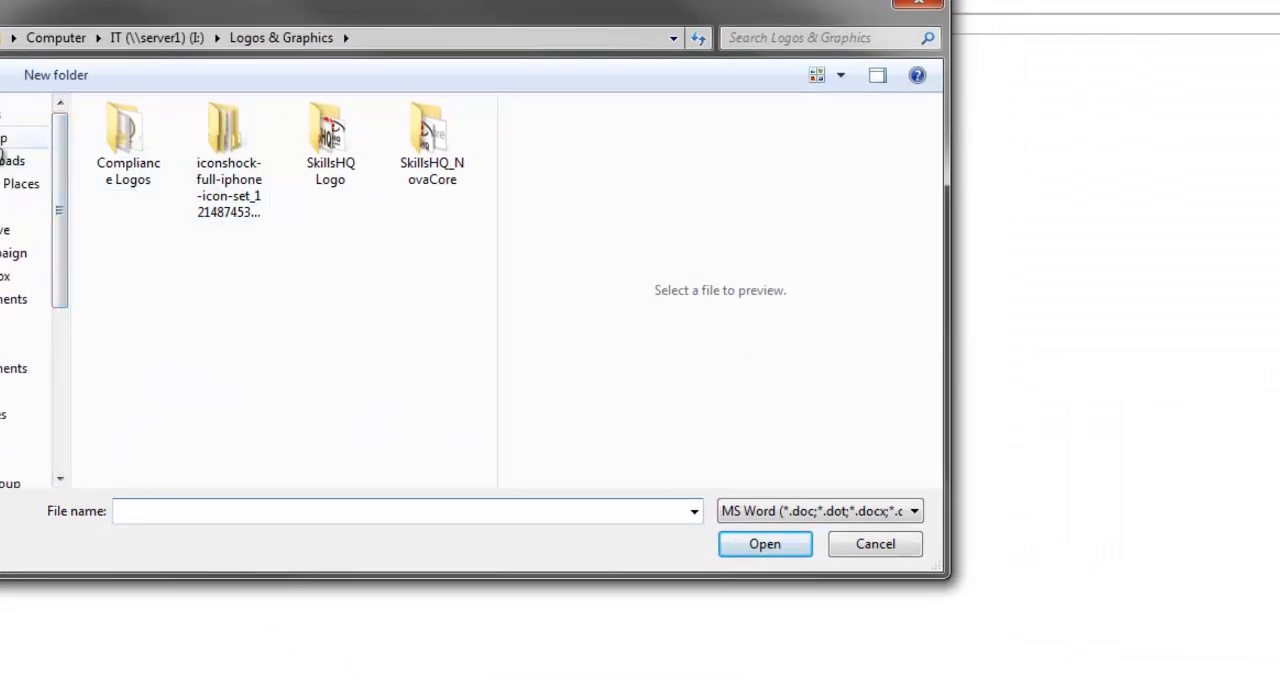
{"action": "left_click", "coordinate": [3, 142]}
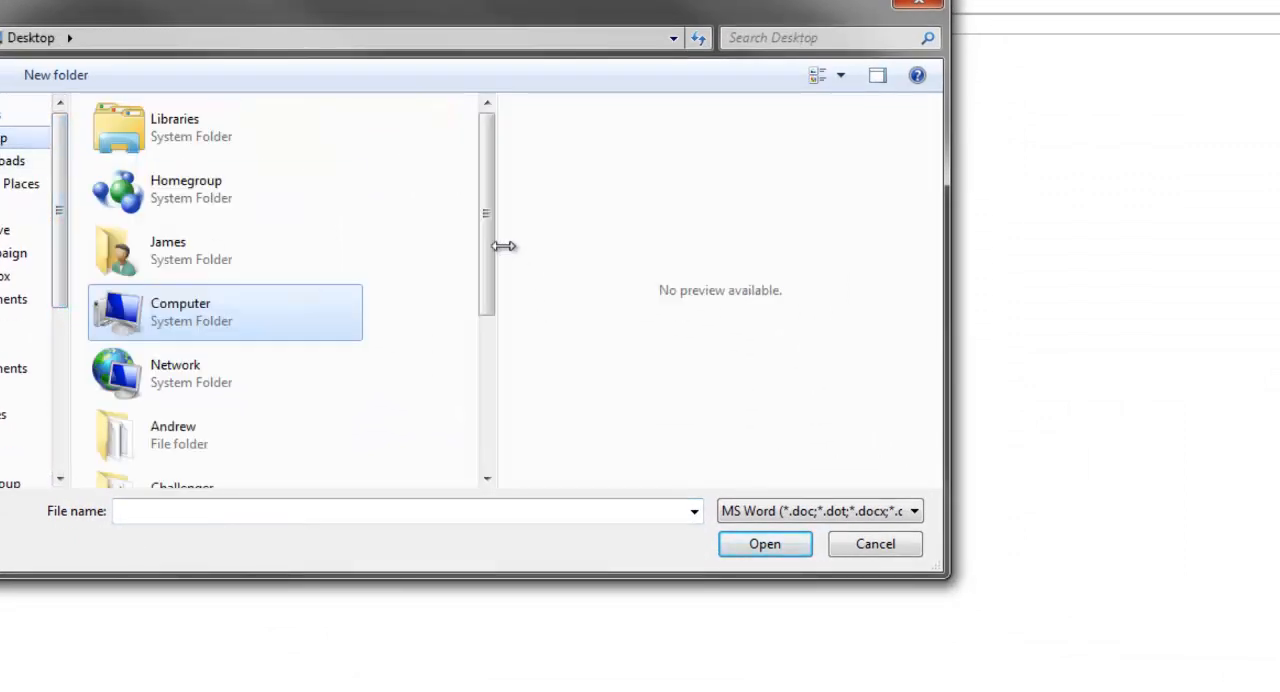
{"action": "left_click_drag", "start_coordinate": [494, 256], "coordinate": [480, 452]}
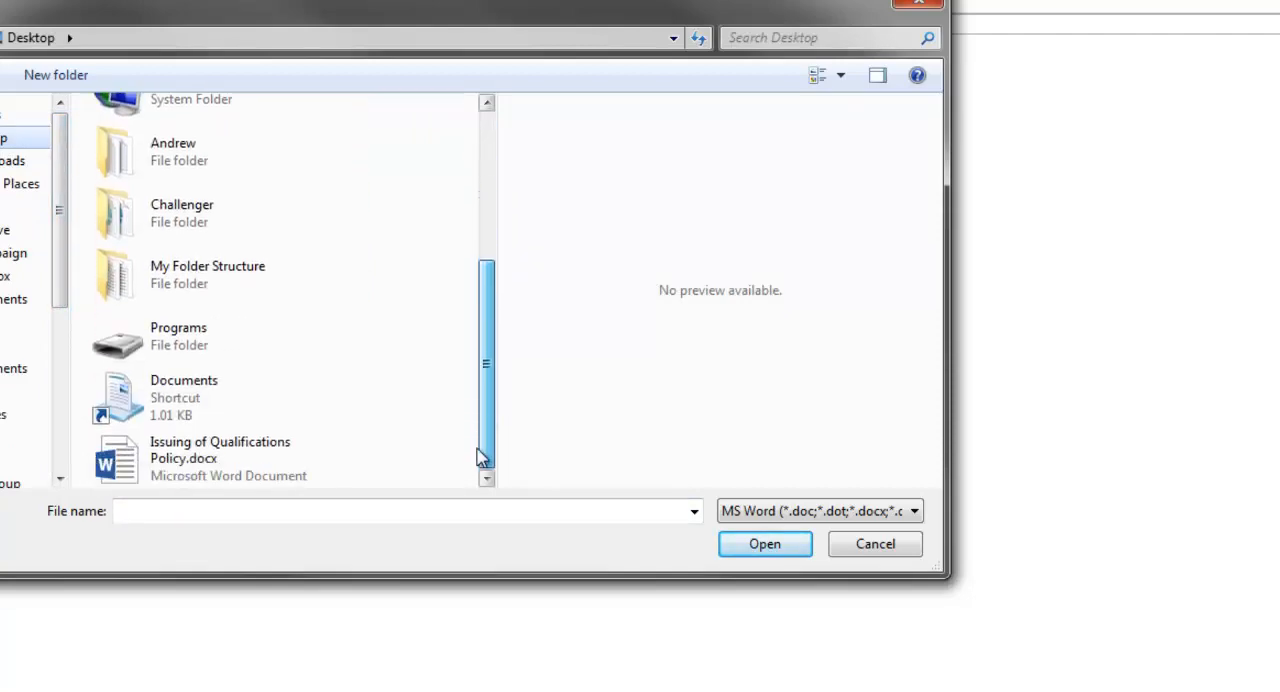
{"action": "left_click", "coordinate": [211, 466]}
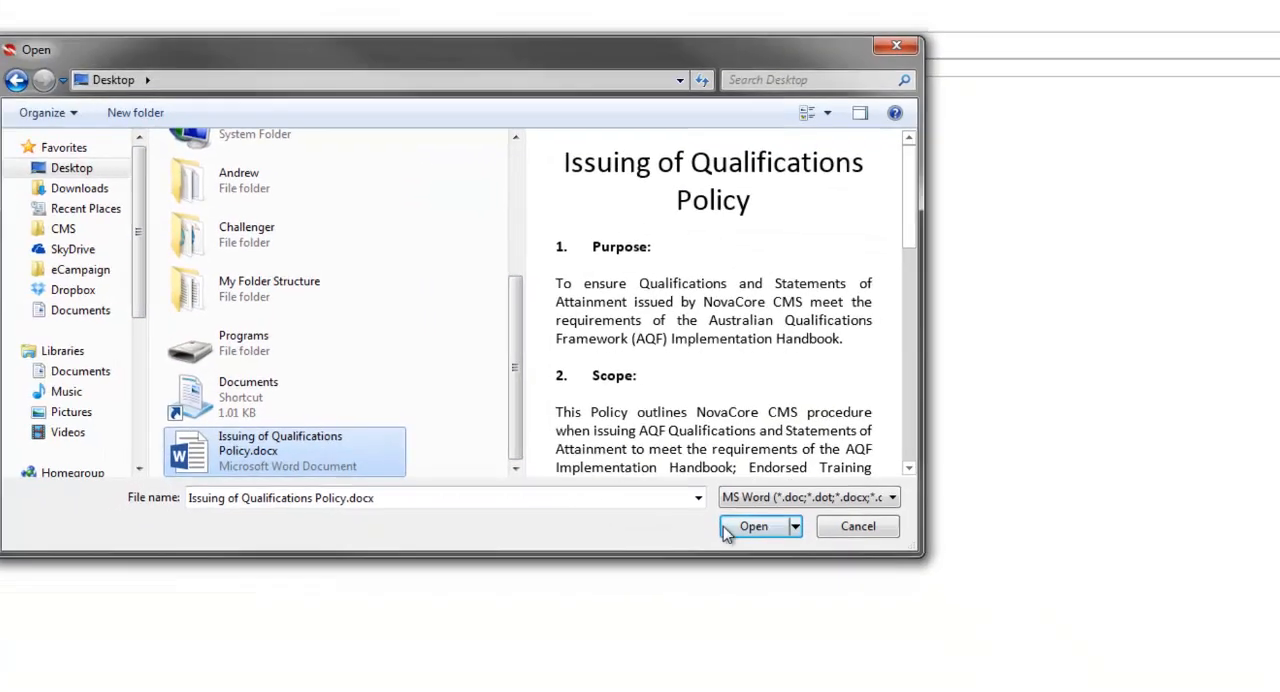
{"action": "left_click", "coordinate": [765, 543]}
{"action": "left_click", "coordinate": [238, 153]}
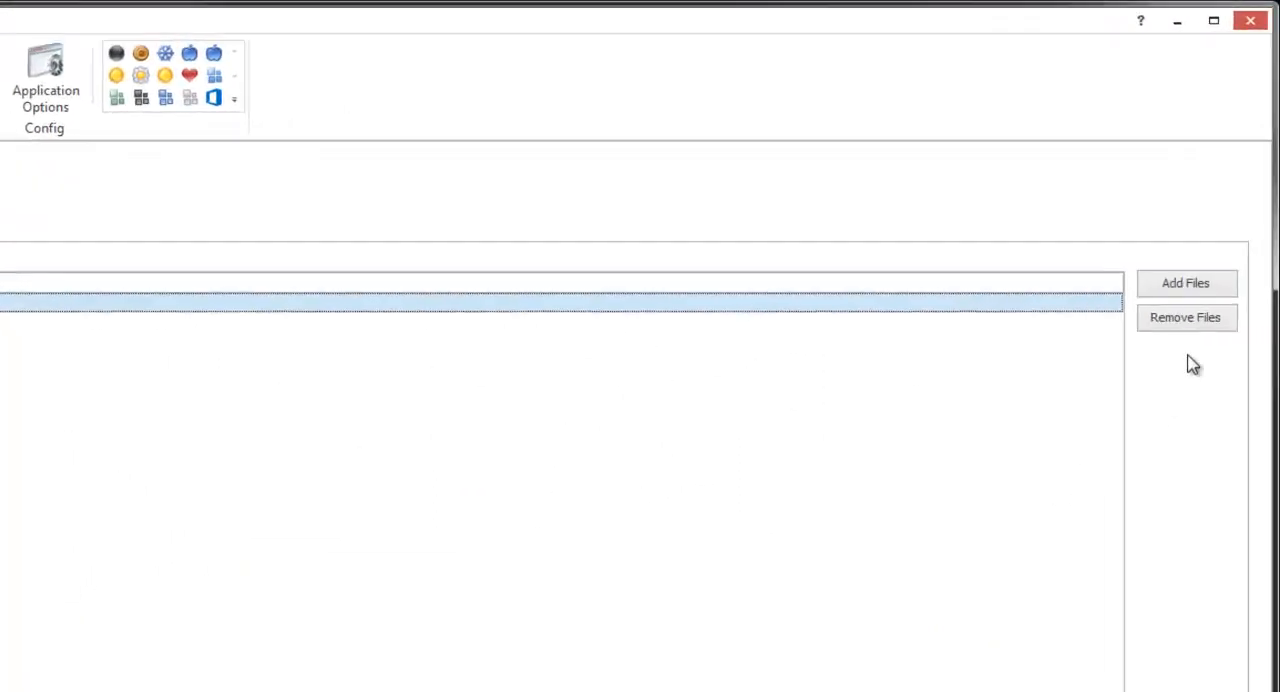
Try to add Issuing of Qualifications Policy.docx from the Desktop a second time
{"action": "left_click", "coordinate": [1223, 171]}
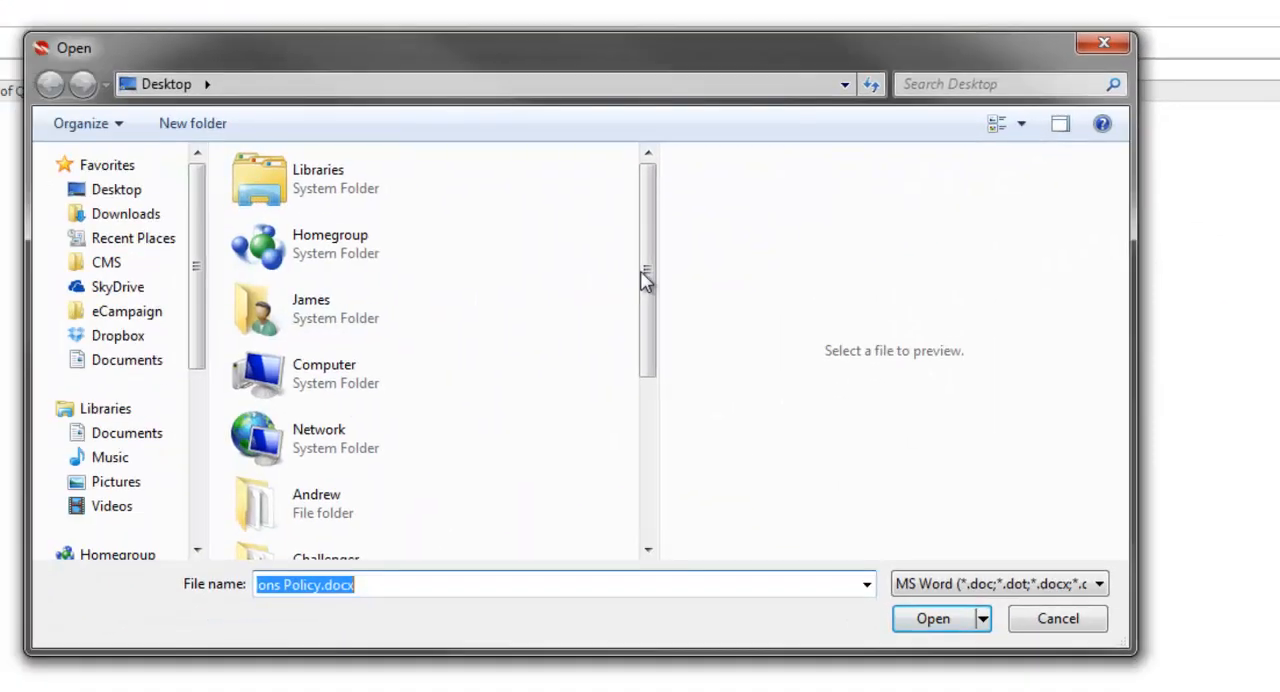
{"action": "left_click_drag", "start_coordinate": [643, 277], "coordinate": [622, 487]}
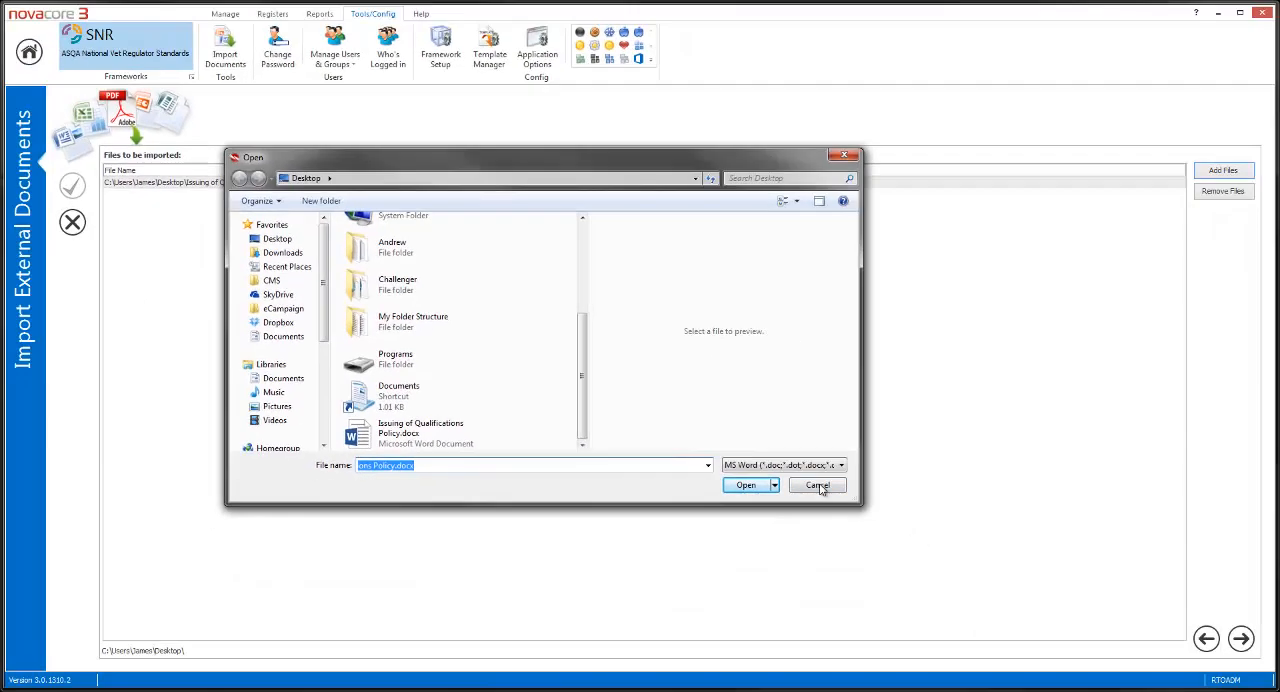
{"action": "left_click", "coordinate": [933, 618]}
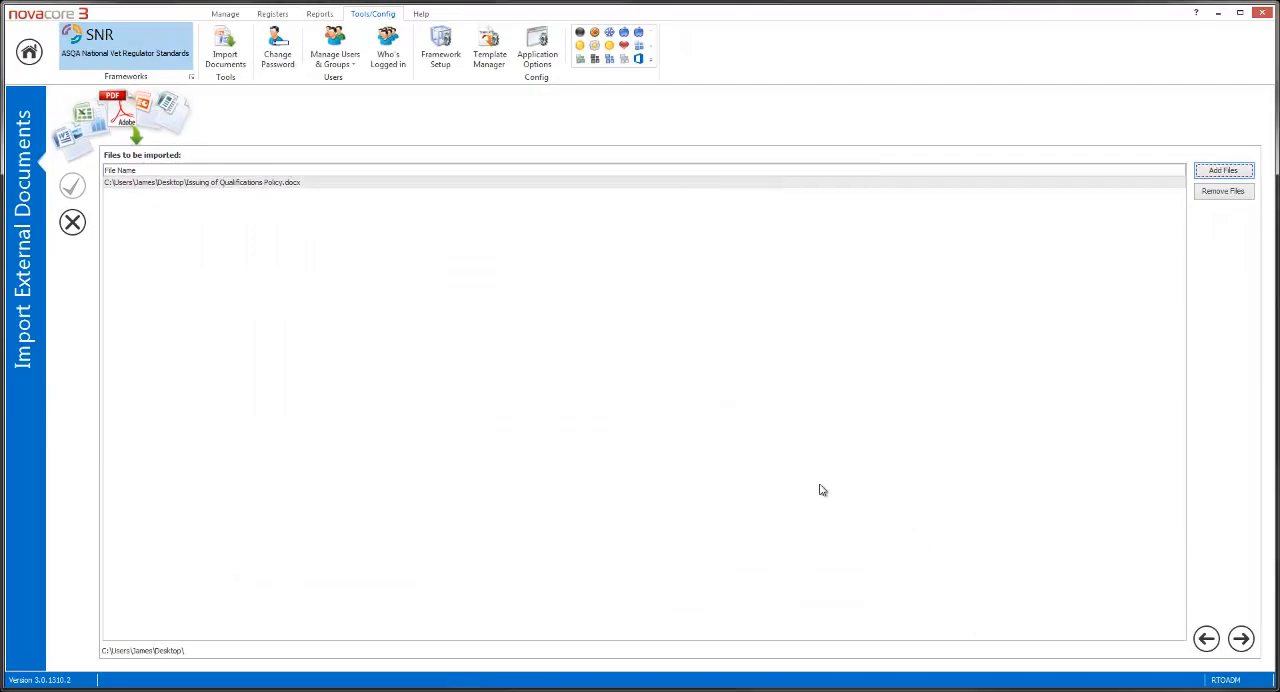
Continue to the document details and open the document name and revision fields for editing without altering them
{"action": "left_click", "coordinate": [1241, 639]}
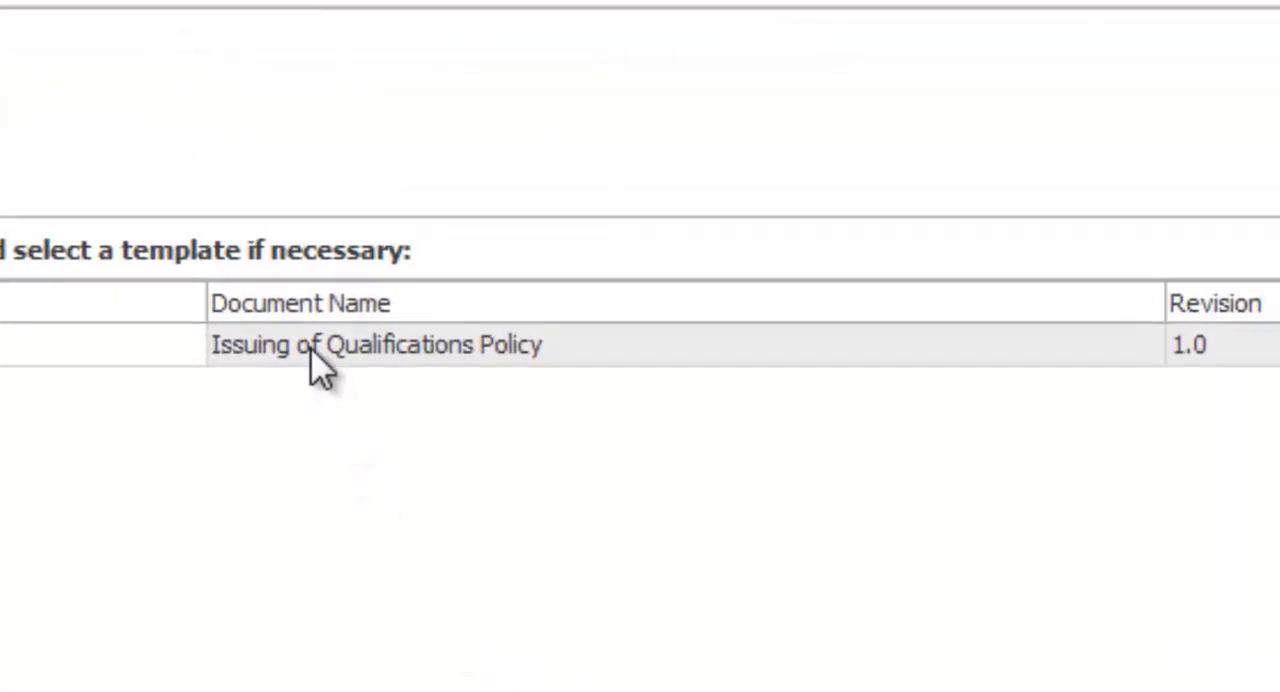
{"action": "left_click", "coordinate": [312, 352]}
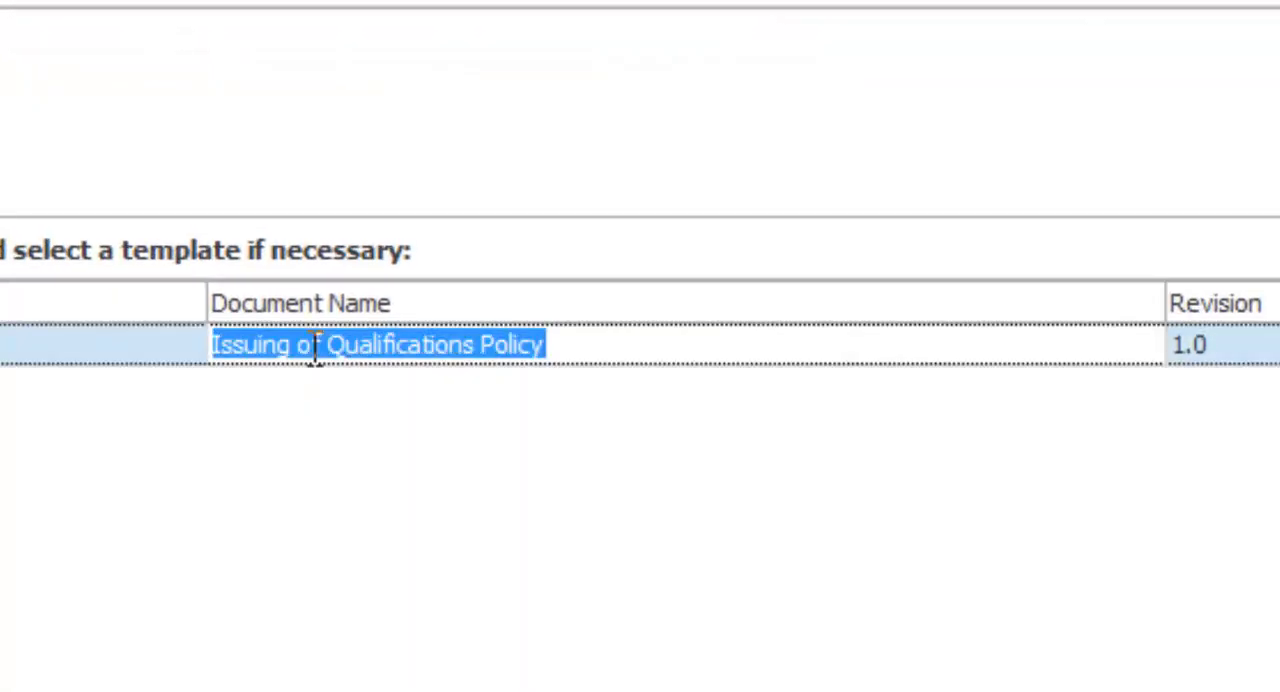
{"action": "left_click", "coordinate": [310, 418]}
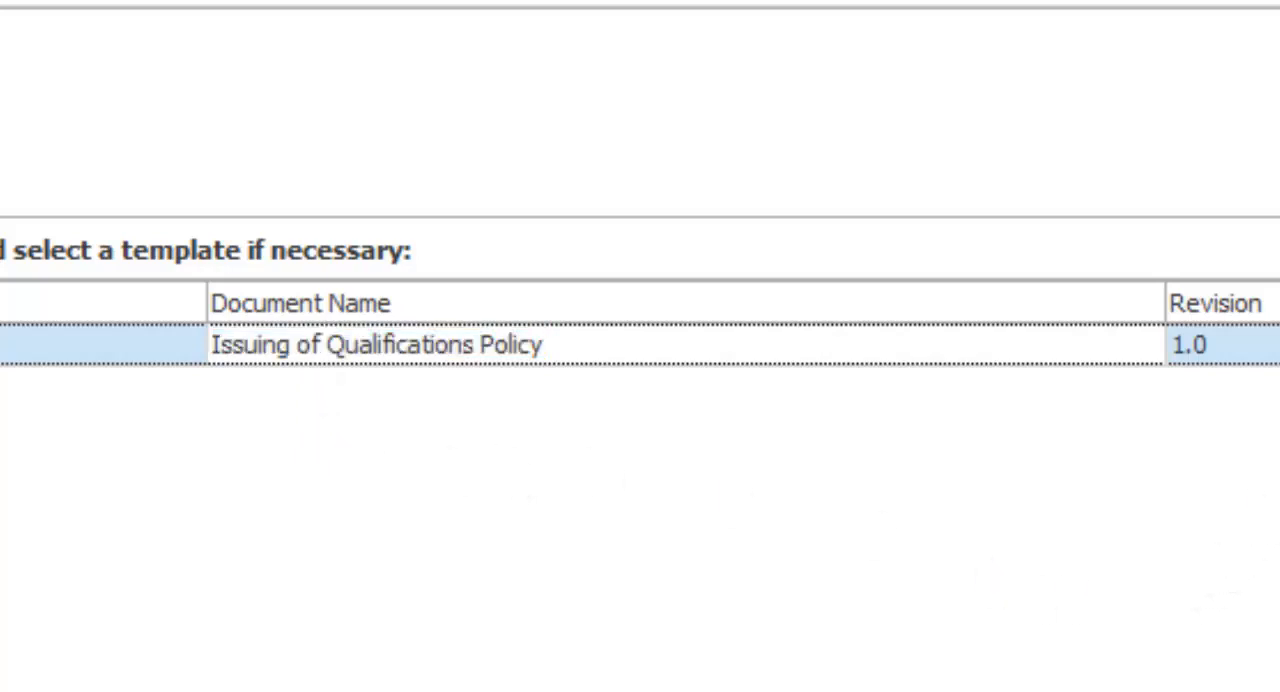
{"action": "left_click", "coordinate": [898, 350]}
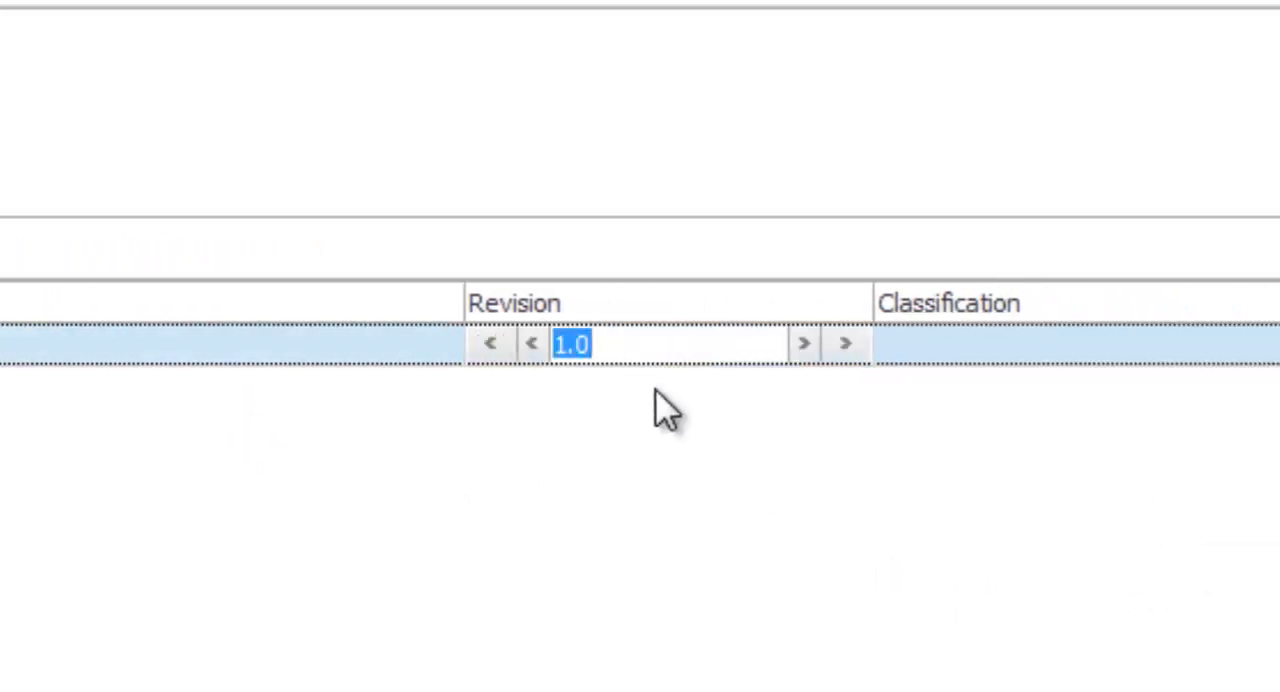
Set the classification of Issuing of Qualifications Policy to Manual
{"action": "left_click", "coordinate": [1131, 350]}
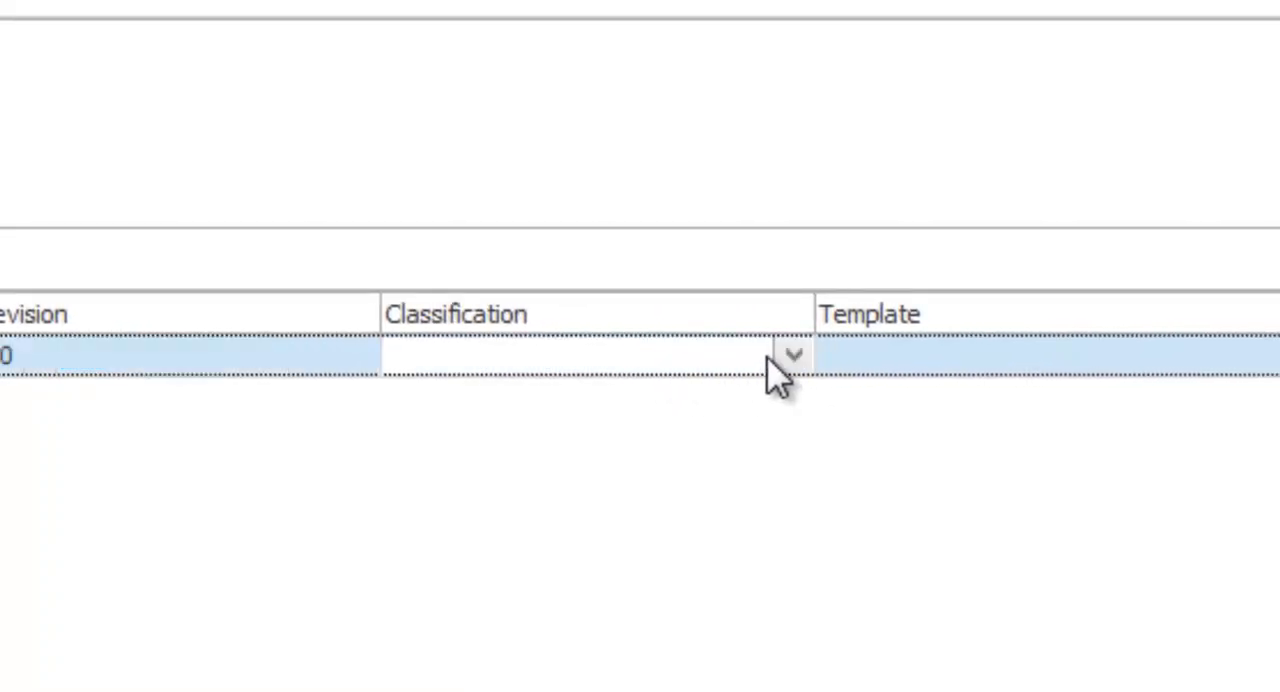
{"action": "left_click", "coordinate": [793, 357]}
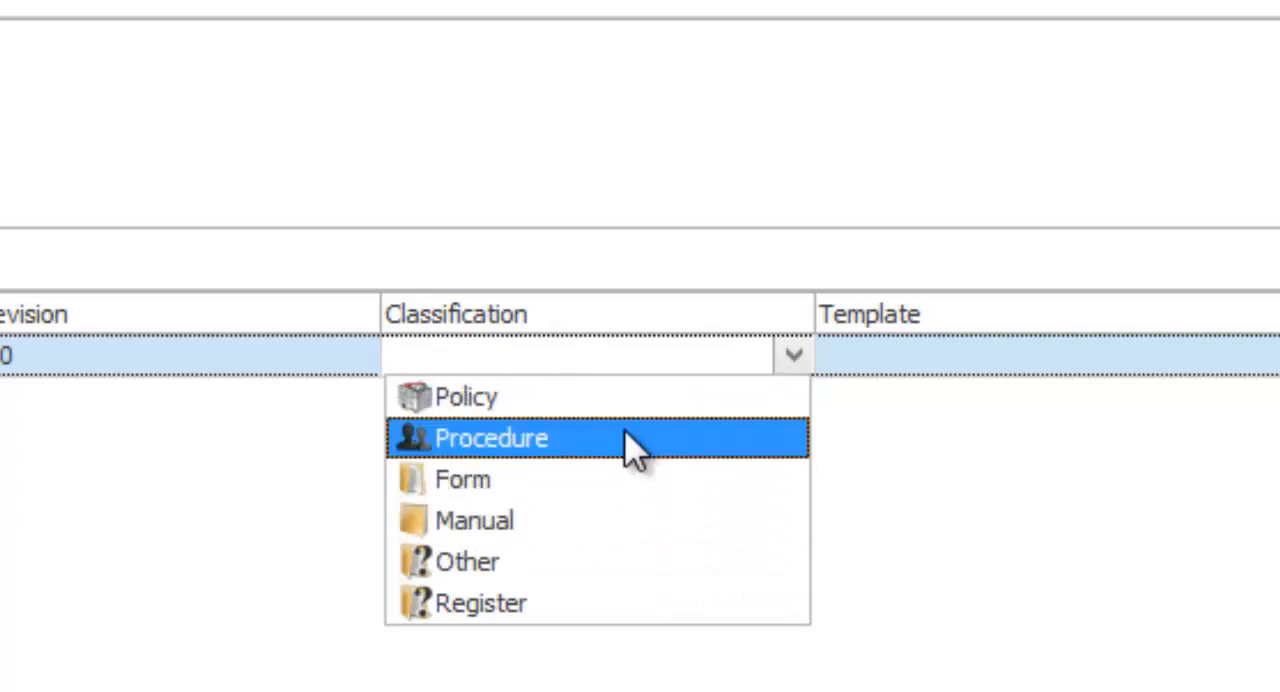
{"action": "left_click", "coordinate": [585, 521]}
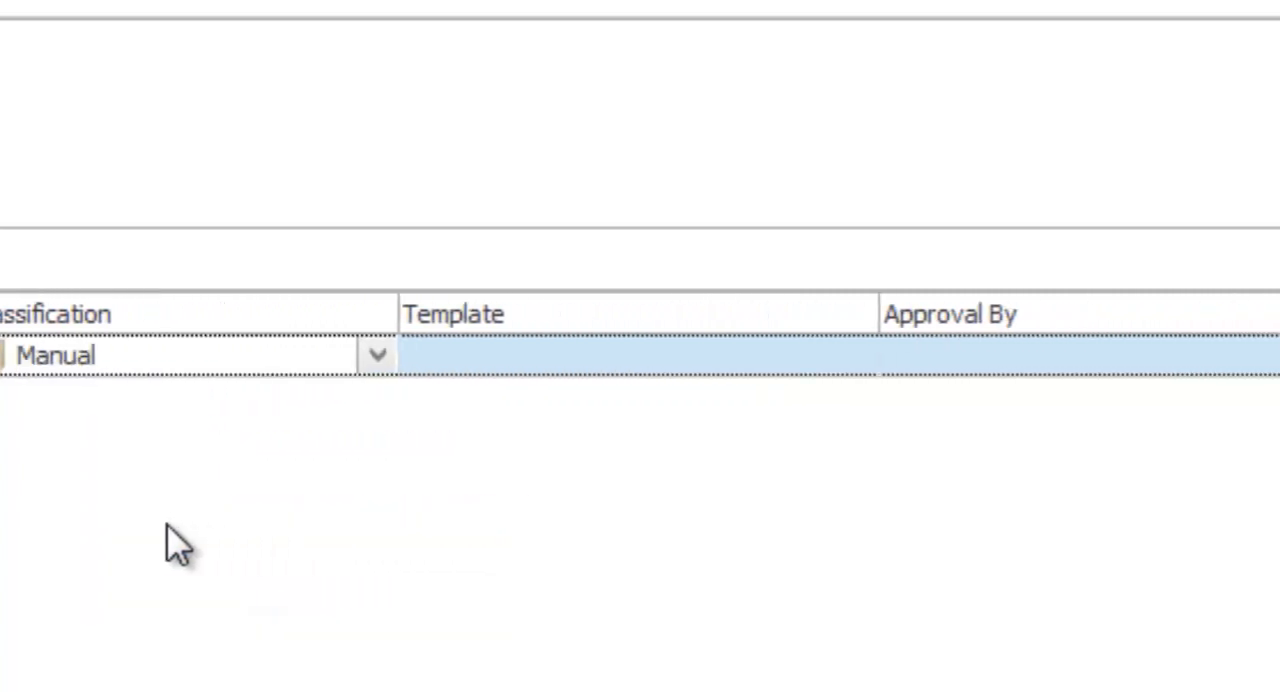
Examine the available templates and approvers for the document, leaving both fields blank
{"action": "left_click", "coordinate": [849, 357]}
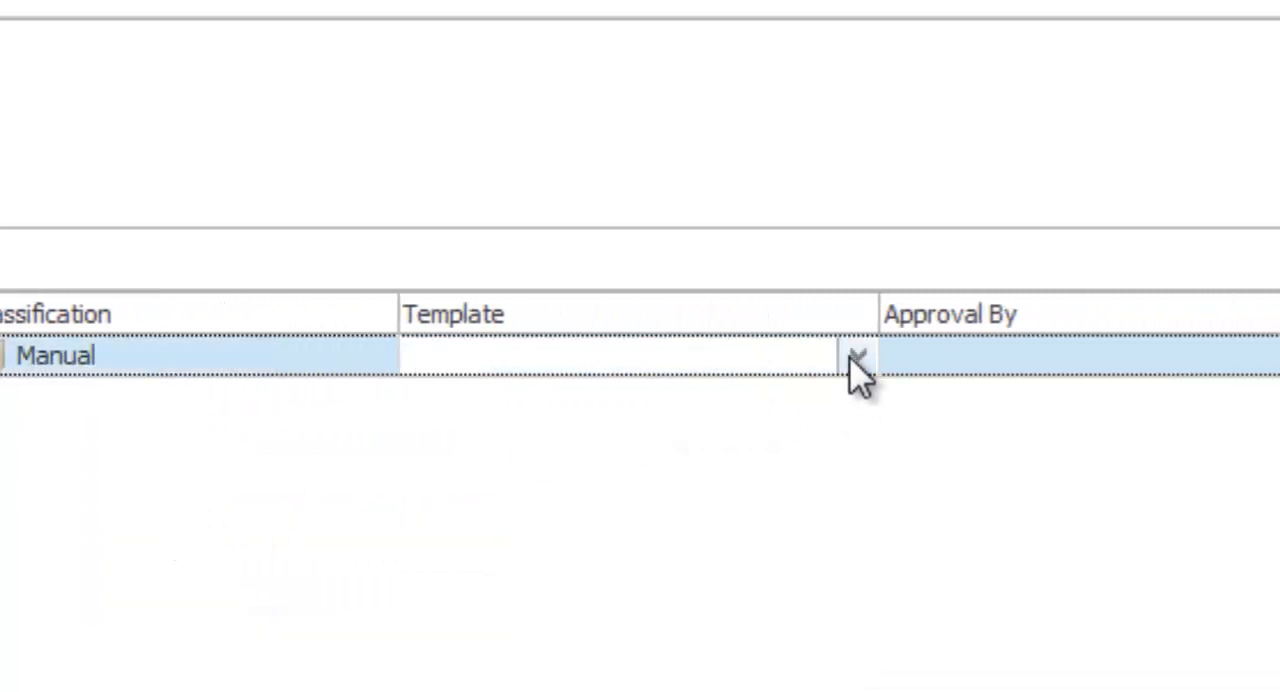
{"action": "left_click", "coordinate": [855, 358]}
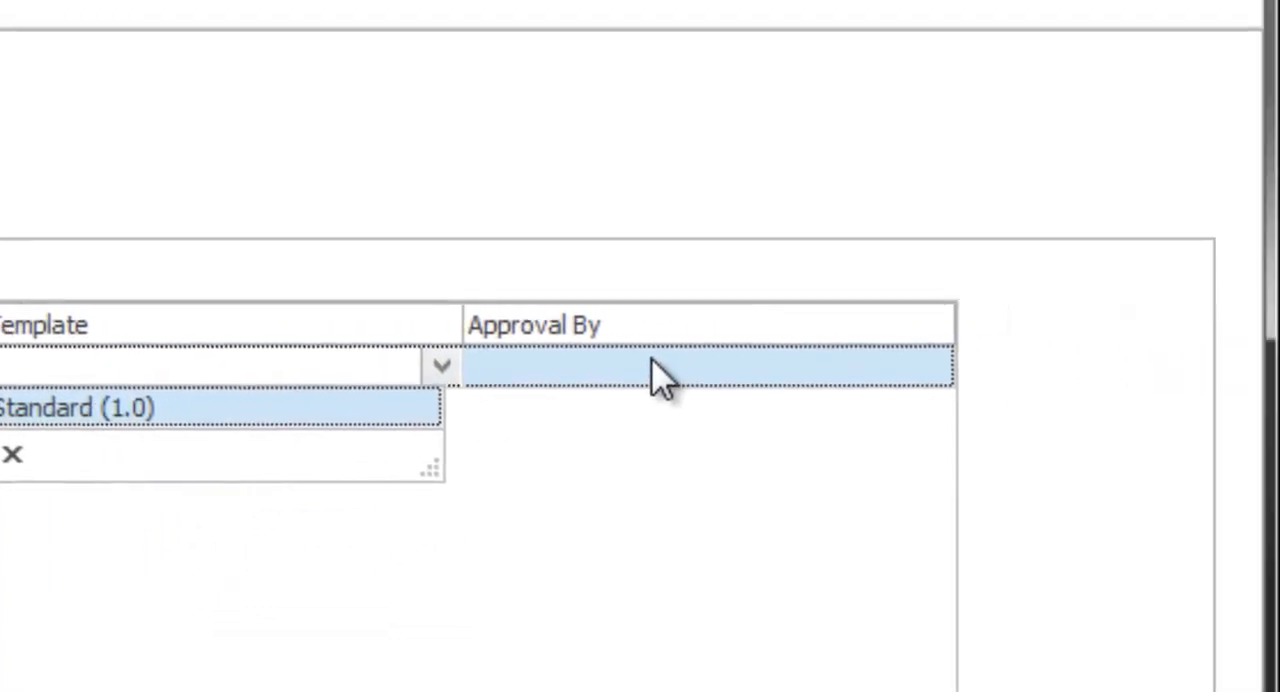
{"action": "left_click", "coordinate": [1068, 355]}
{"action": "left_click", "coordinate": [933, 367]}
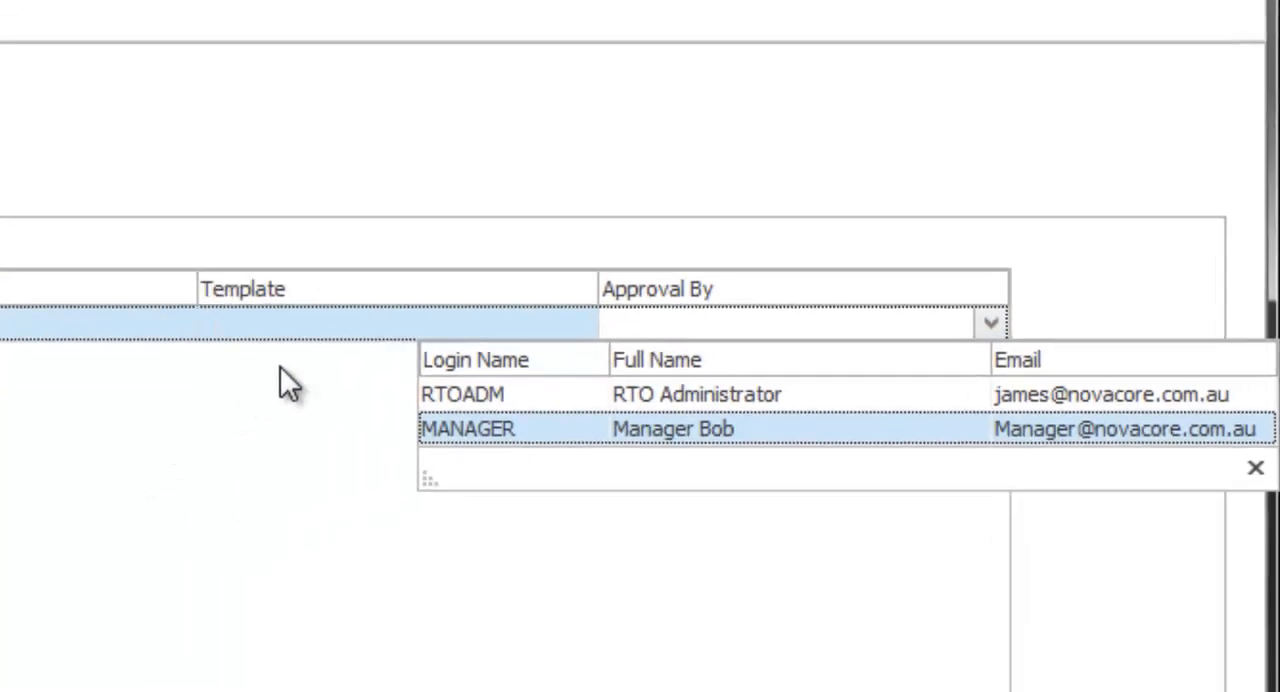
{"action": "left_click", "coordinate": [80, 364]}
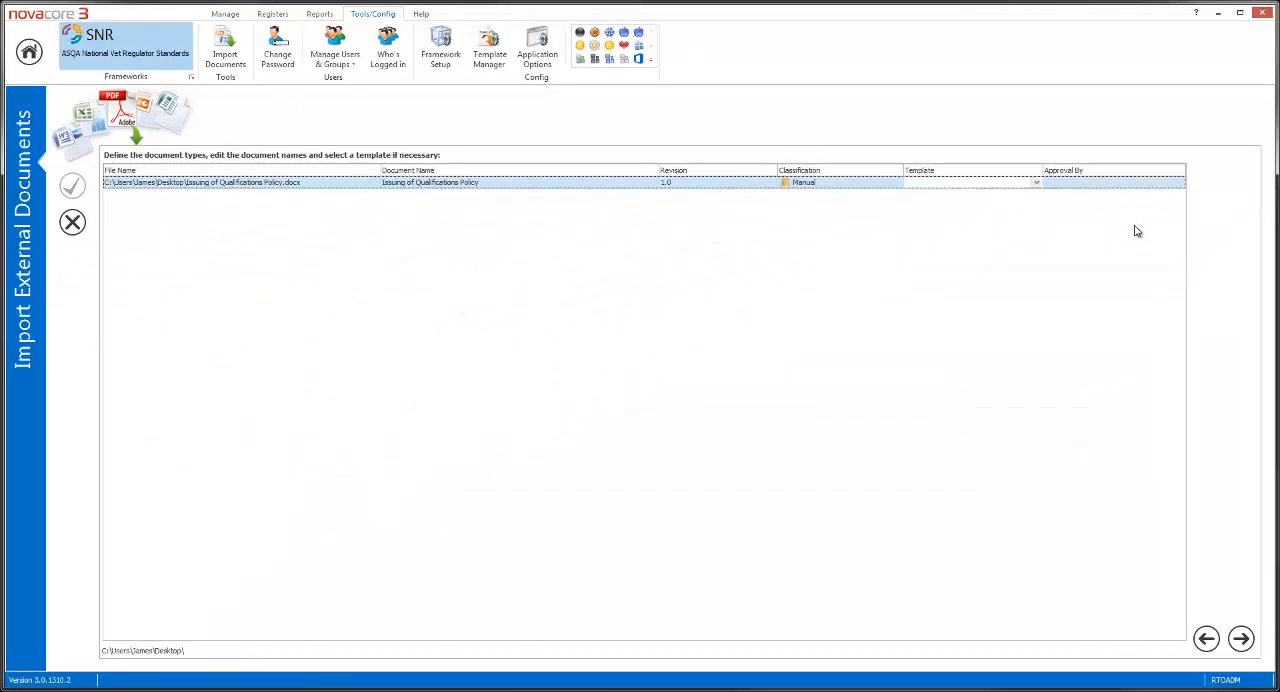
{"action": "left_click", "coordinate": [1180, 185]}
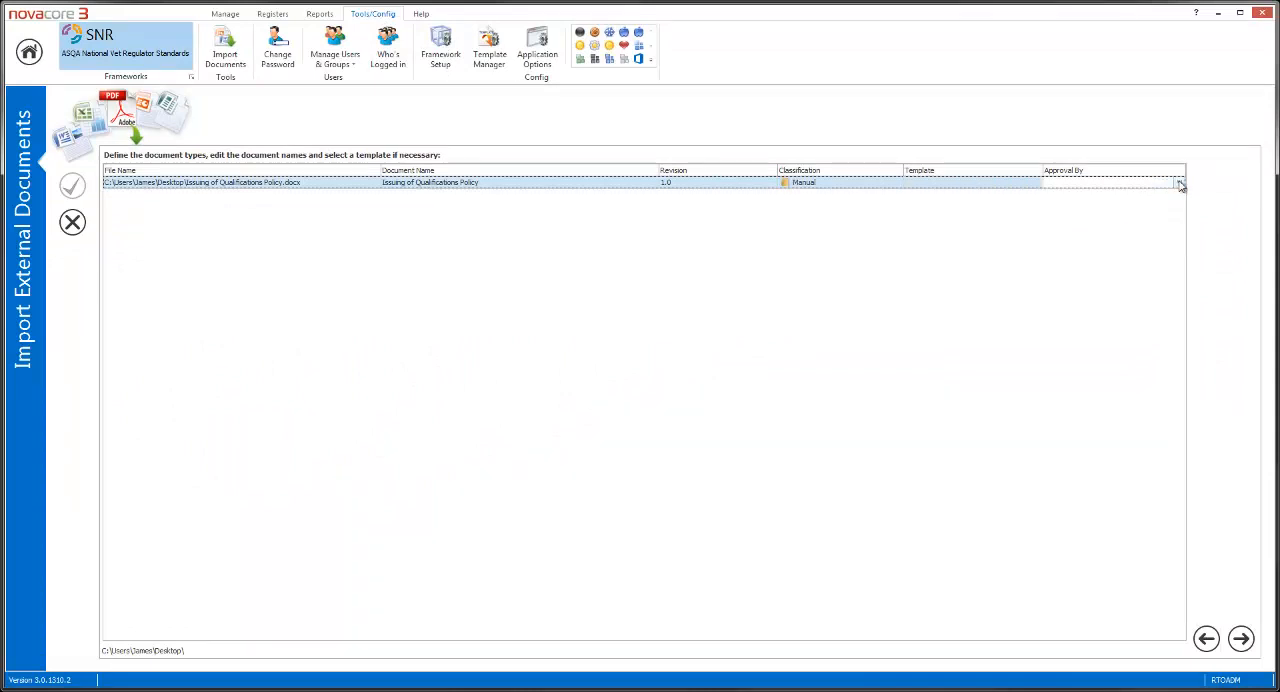
{"action": "left_click", "coordinate": [1180, 184]}
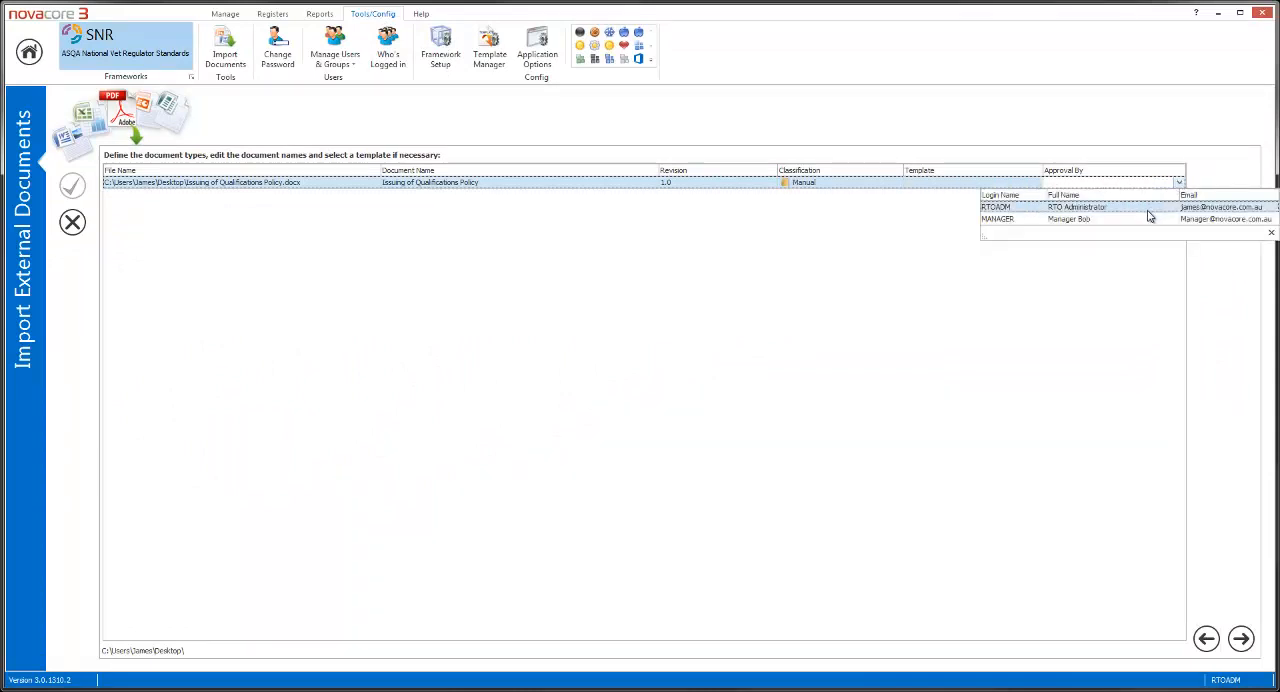
{"action": "left_click", "coordinate": [1008, 399]}
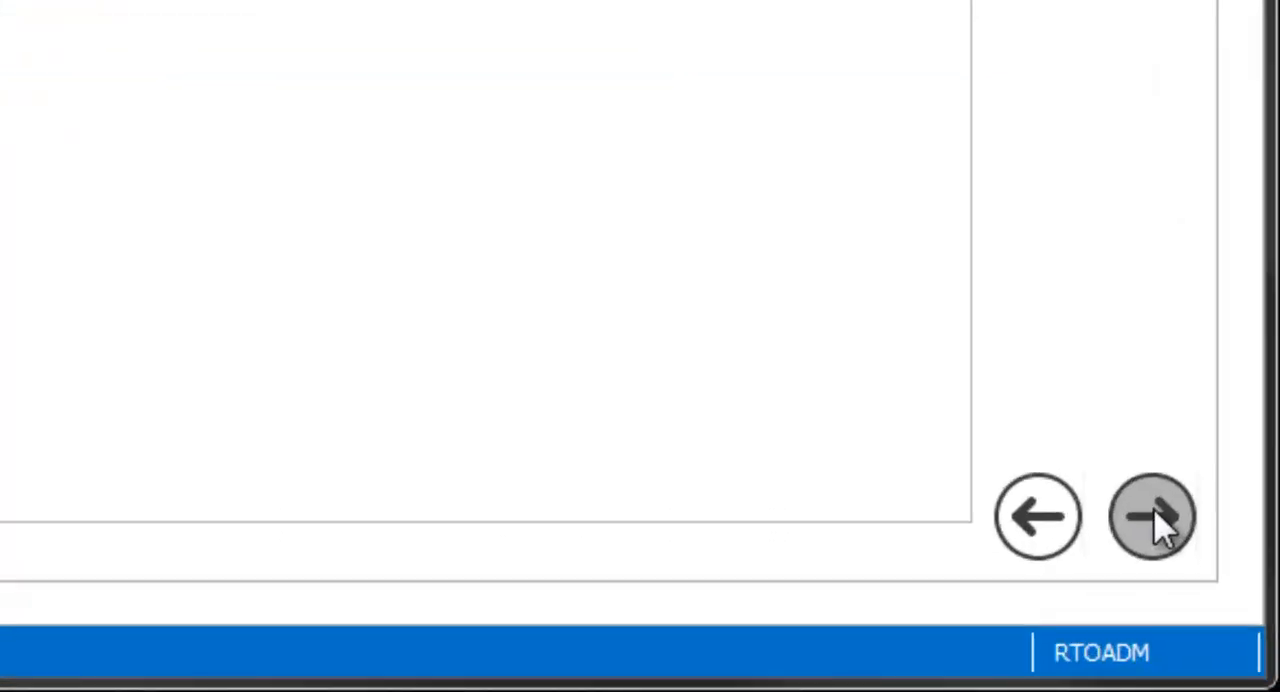
Proceed through the remaining wizard pages and finish the import to save the document
{"action": "left_click", "coordinate": [1156, 521]}
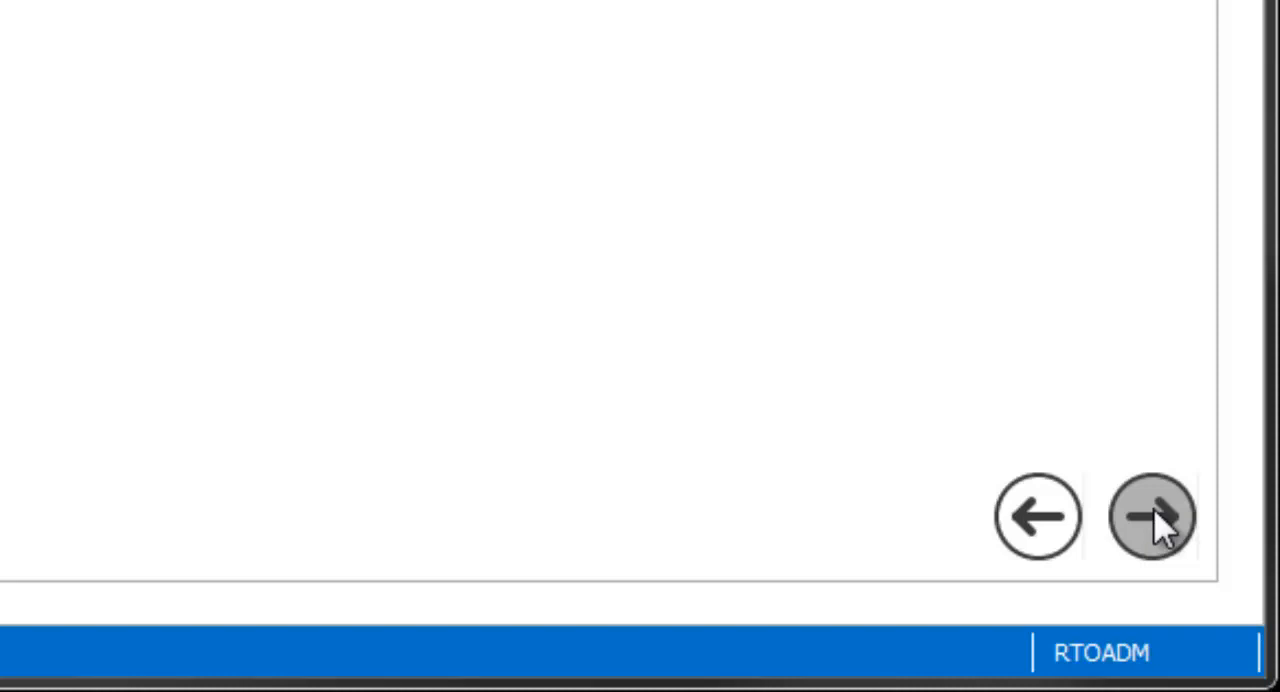
{"action": "left_click", "coordinate": [1156, 521]}
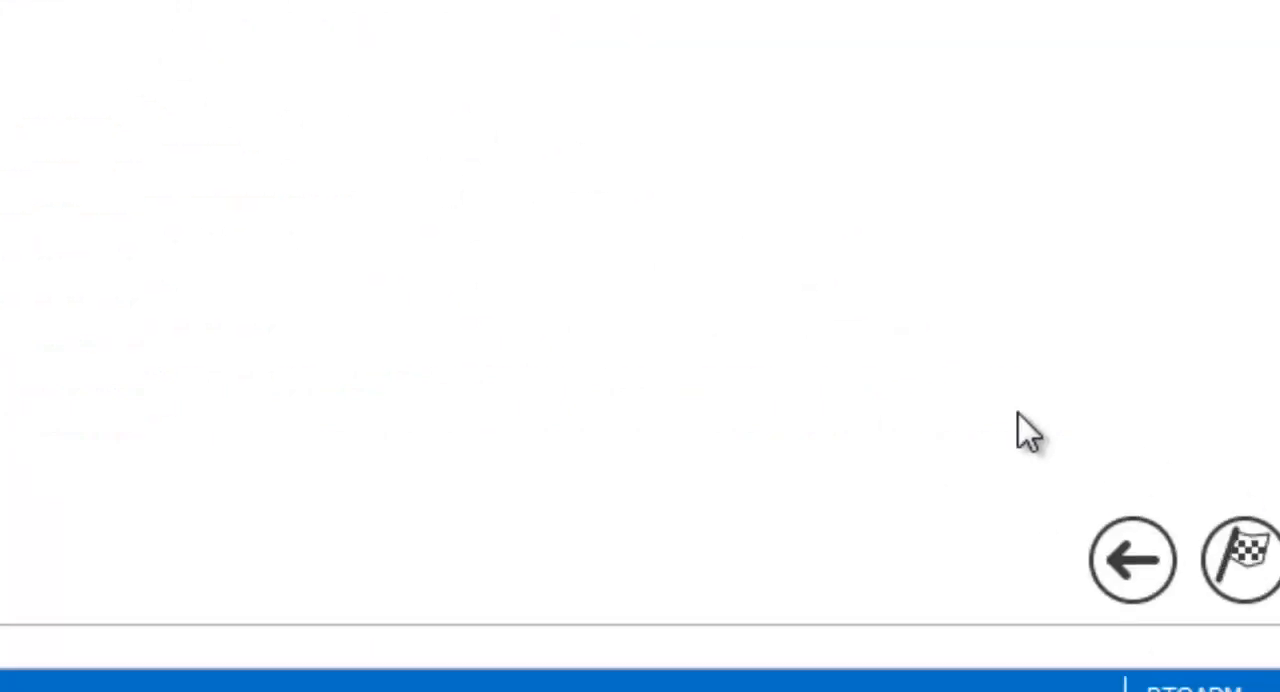
{"action": "left_click", "coordinate": [1180, 528]}
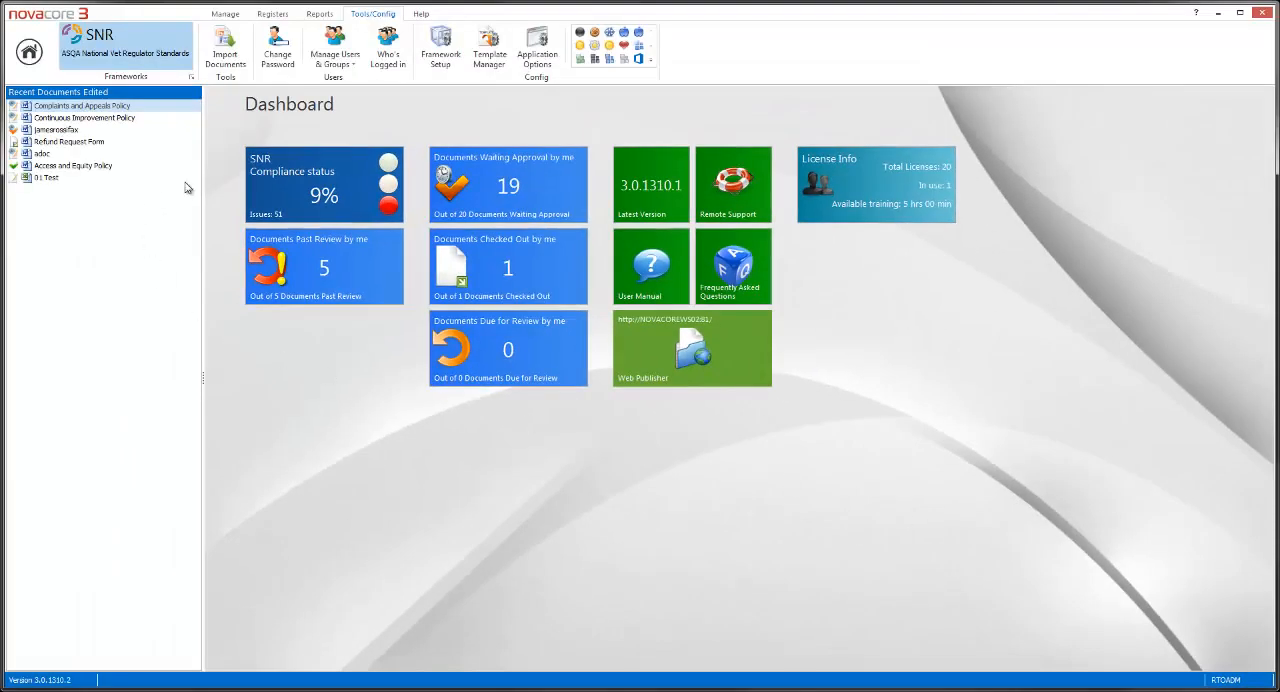
Show the SNR manuals and select the imported Issuing of Qualifications Policy document
{"action": "left_click", "coordinate": [227, 15]}
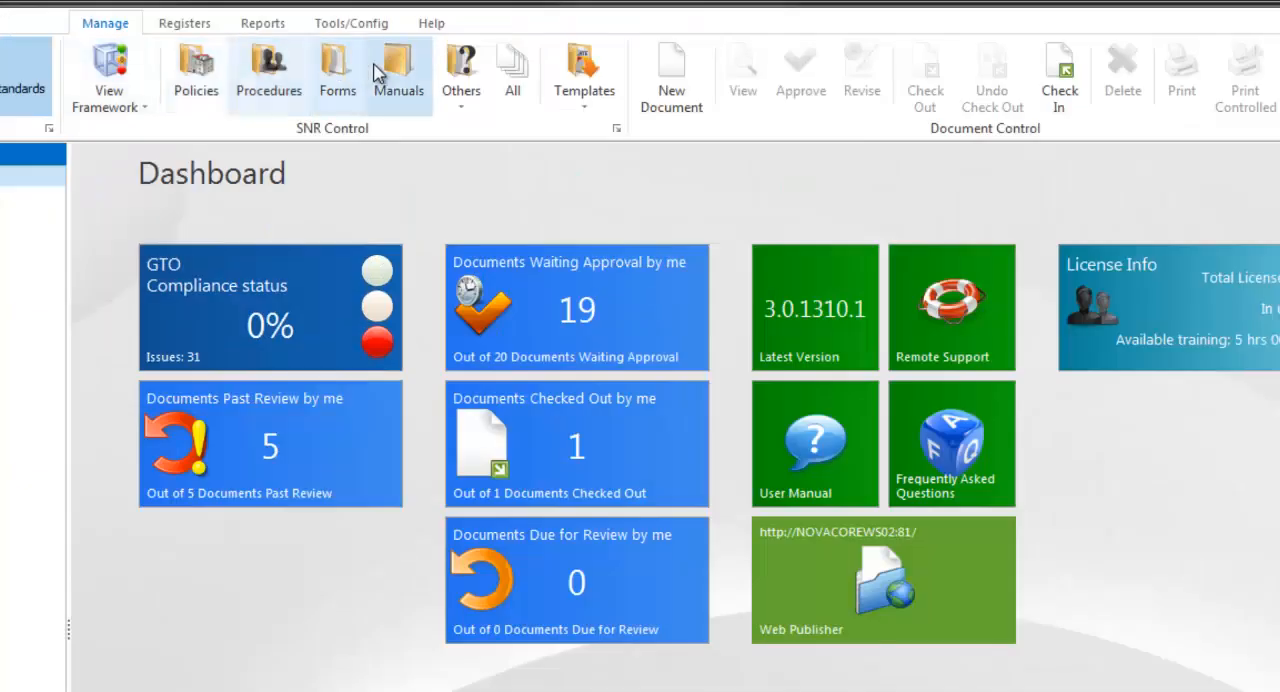
{"action": "left_click", "coordinate": [401, 40]}
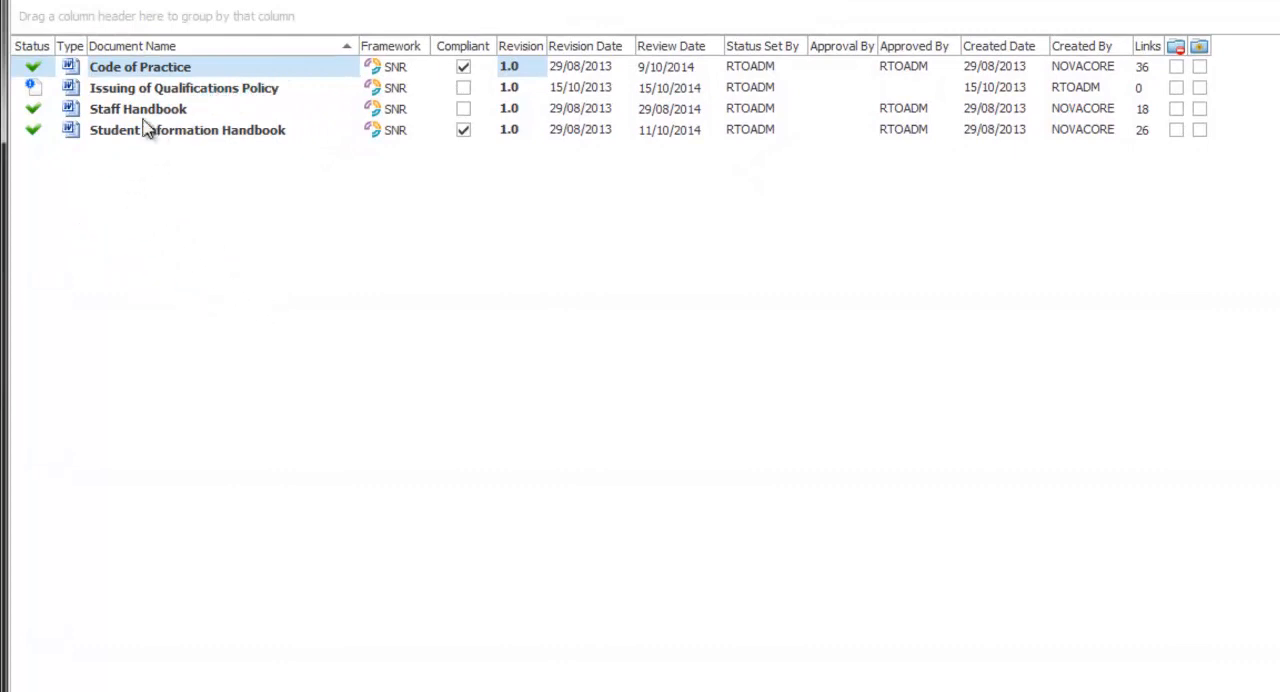
{"action": "mouse_move", "coordinate": [35, 96]}
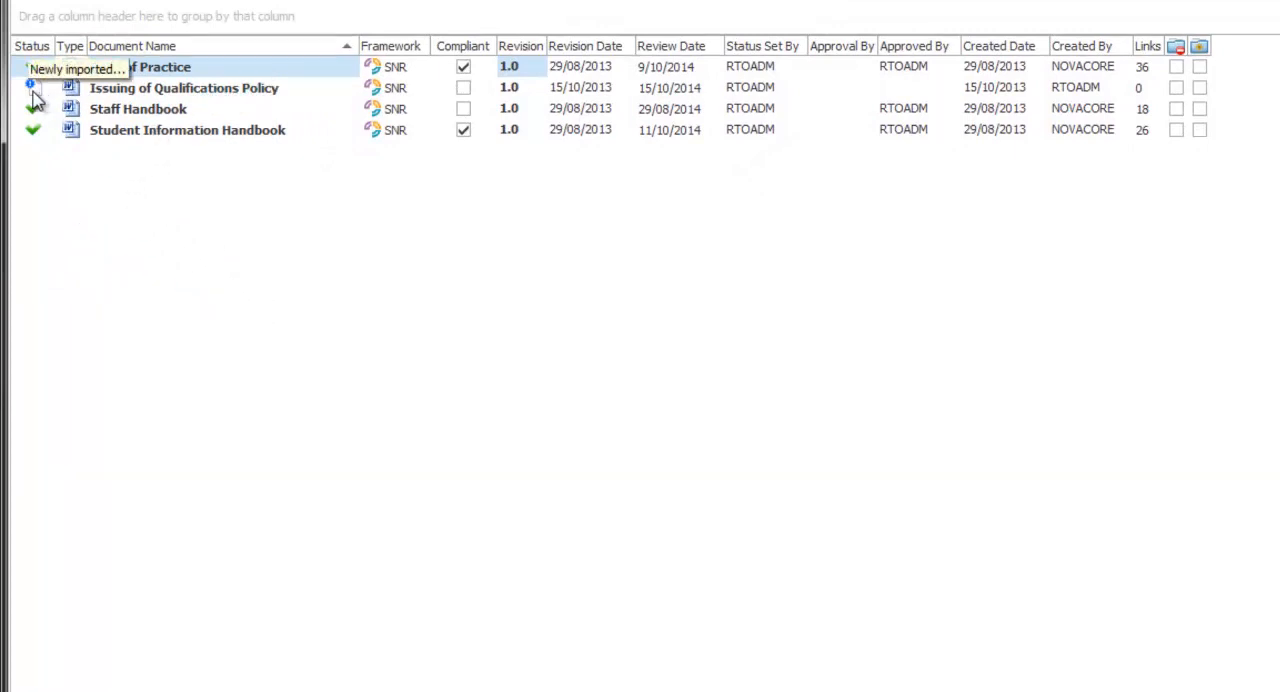
{"action": "left_click", "coordinate": [143, 92]}
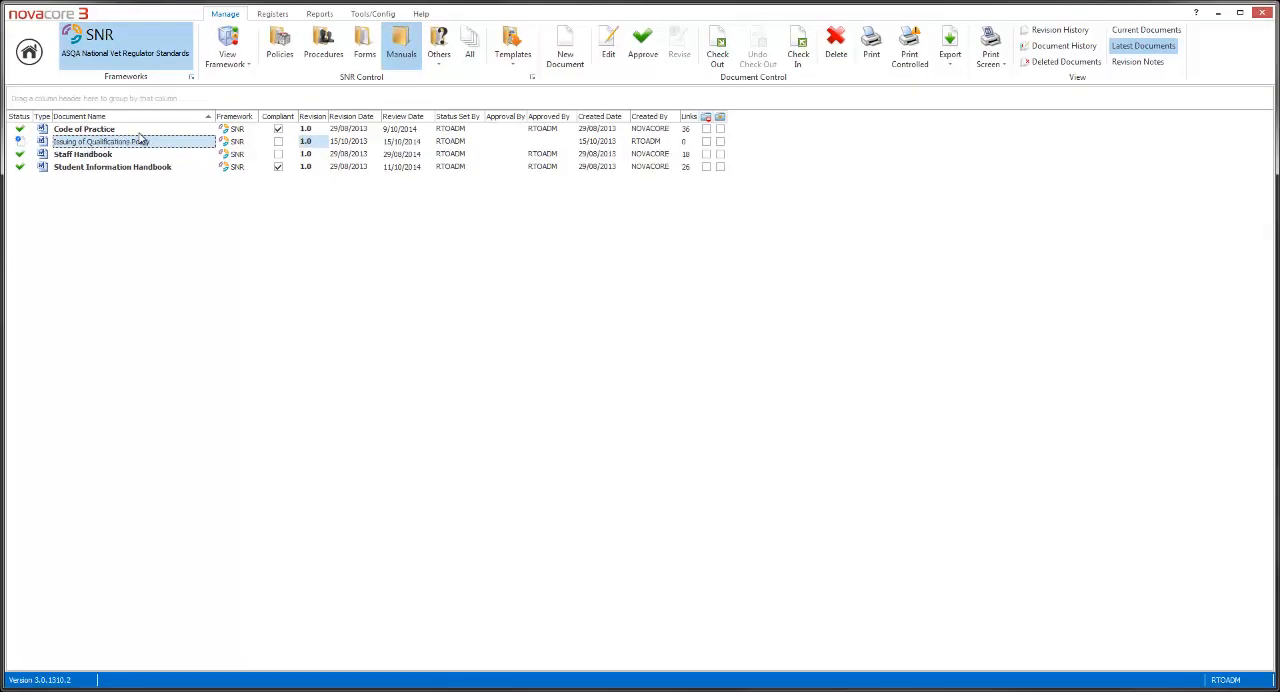
Switch from the SNR framework to the Document Management System (DMS) framework
{"action": "left_click", "coordinate": [136, 55]}
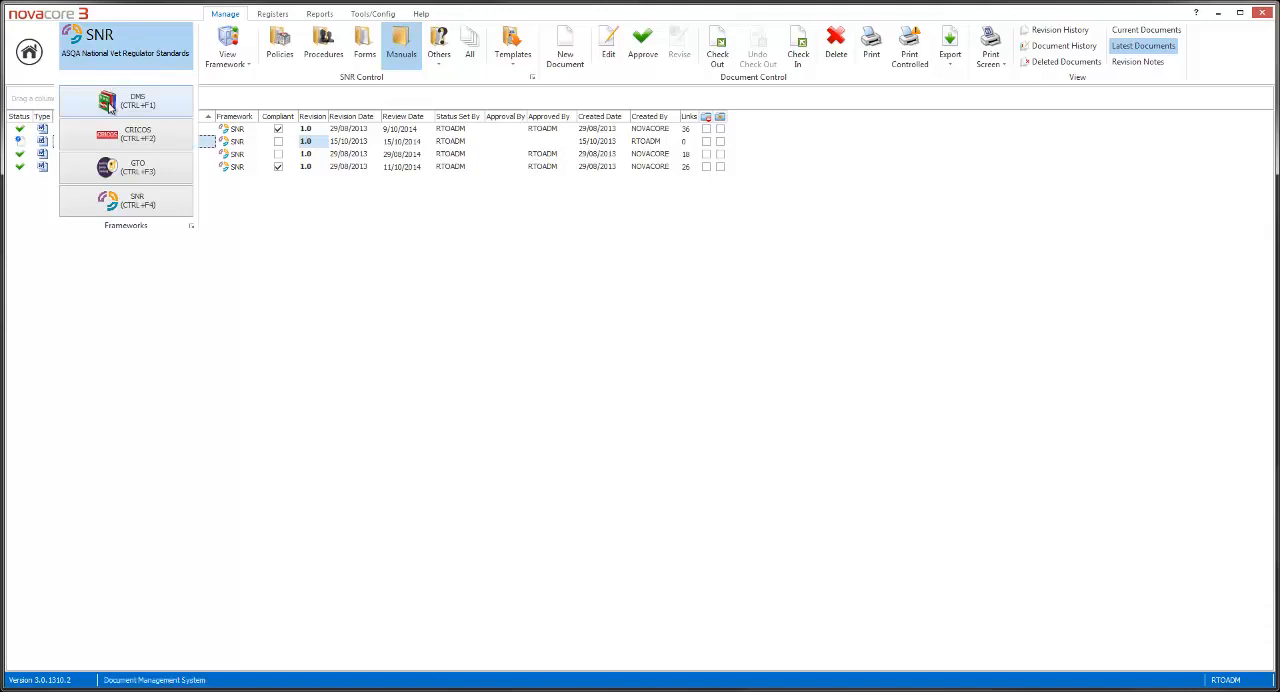
{"action": "left_click", "coordinate": [112, 96]}
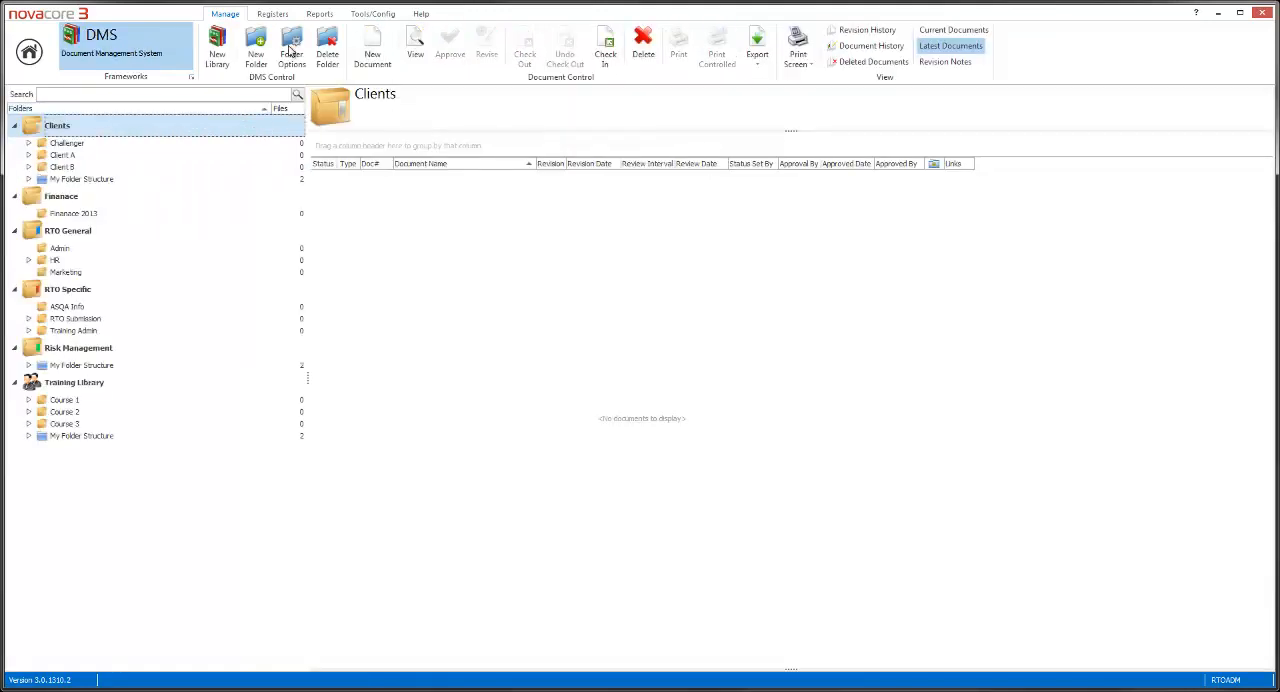
{"action": "left_click", "coordinate": [379, 15]}
{"action": "left_click", "coordinate": [225, 48]}
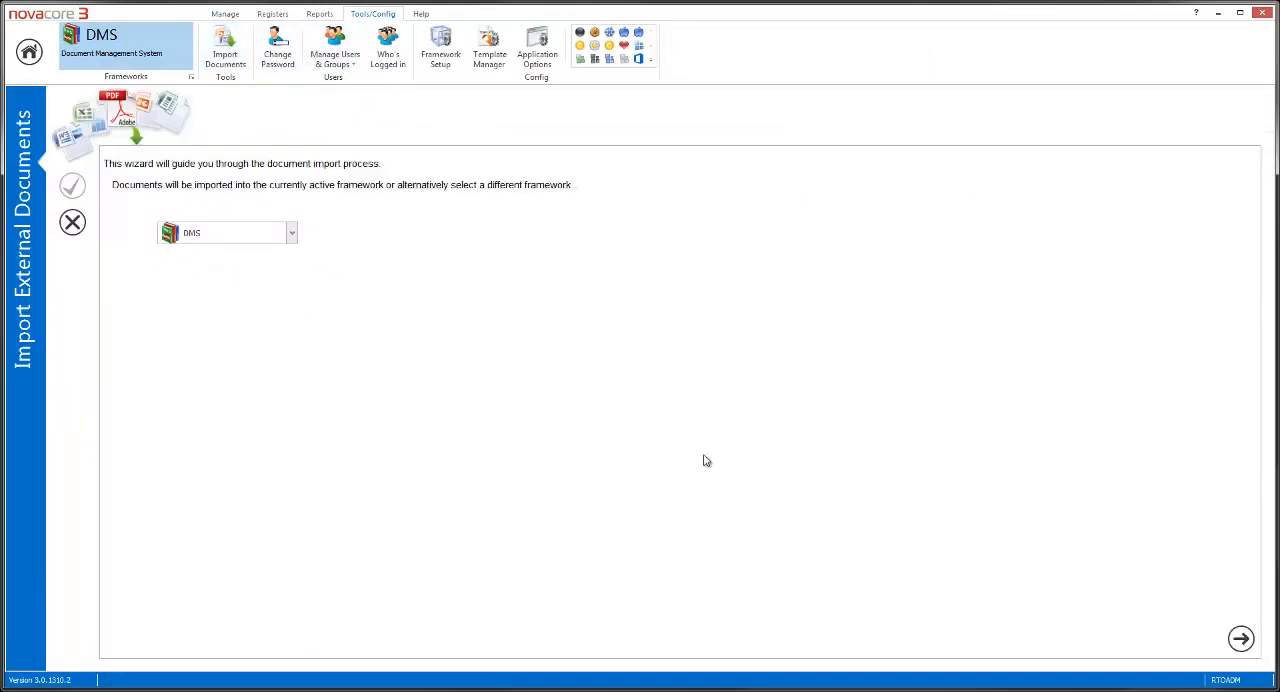
{"action": "left_click", "coordinate": [1241, 638]}
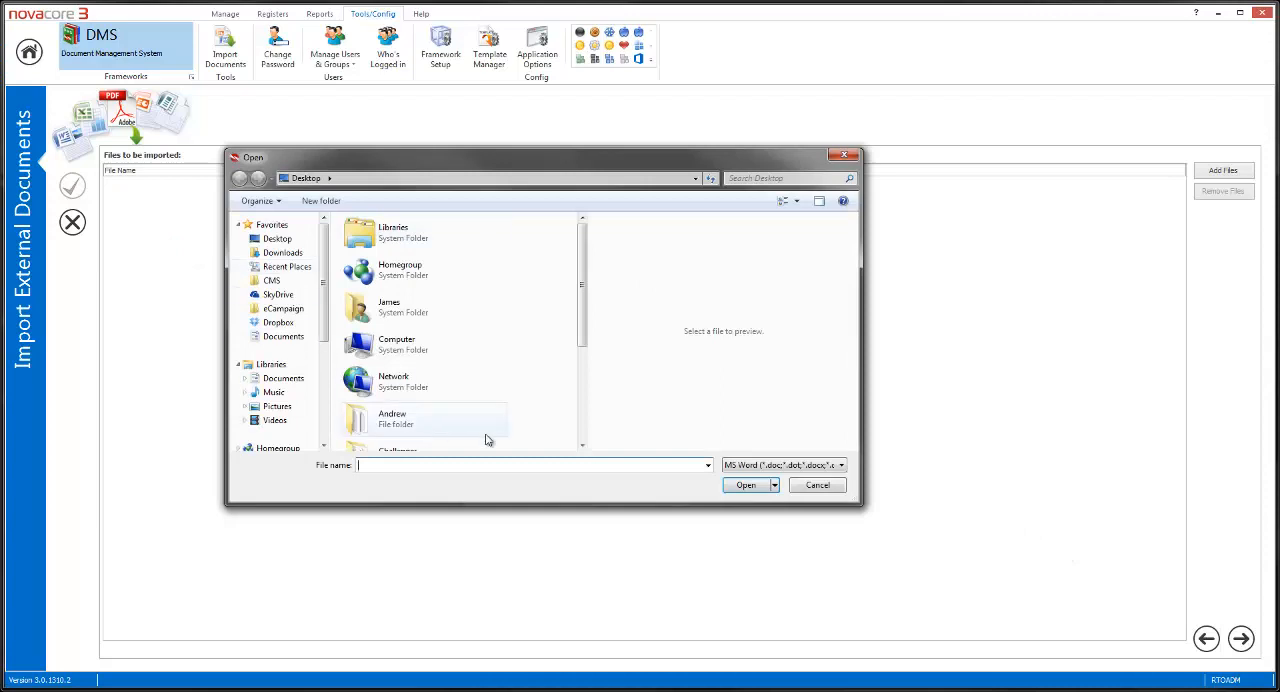
{"action": "left_click", "coordinate": [819, 487]}
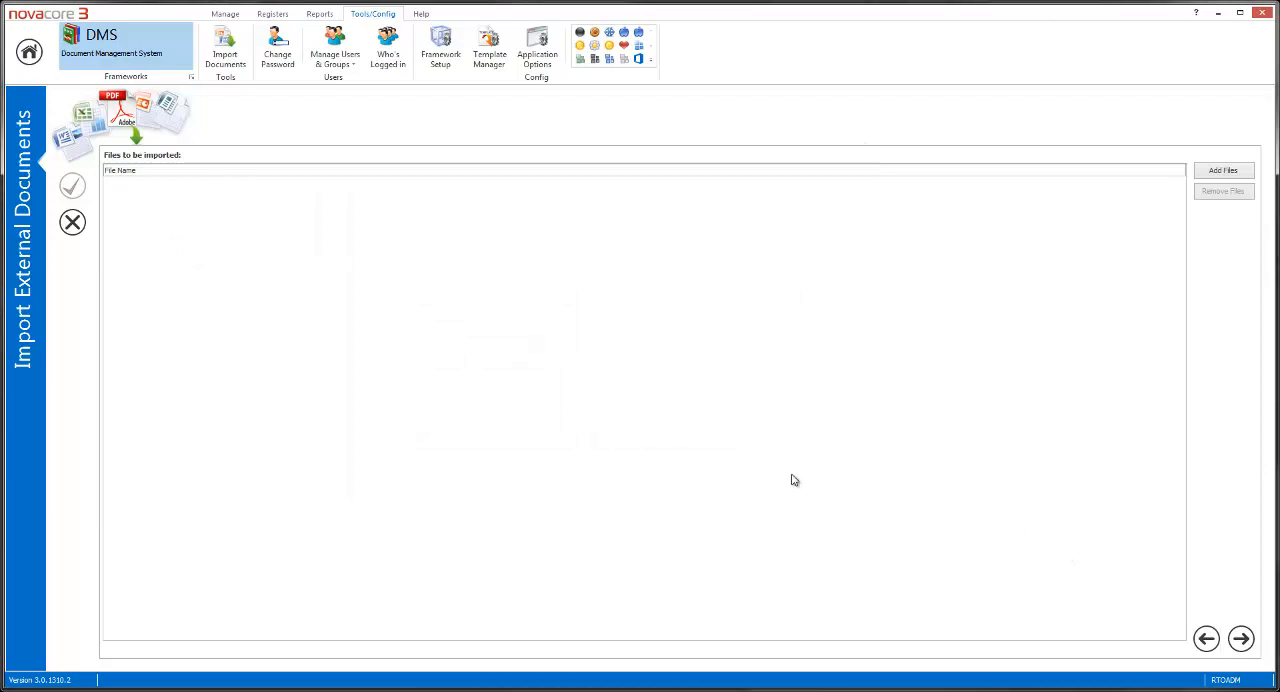
{"action": "left_click", "coordinate": [68, 224]}
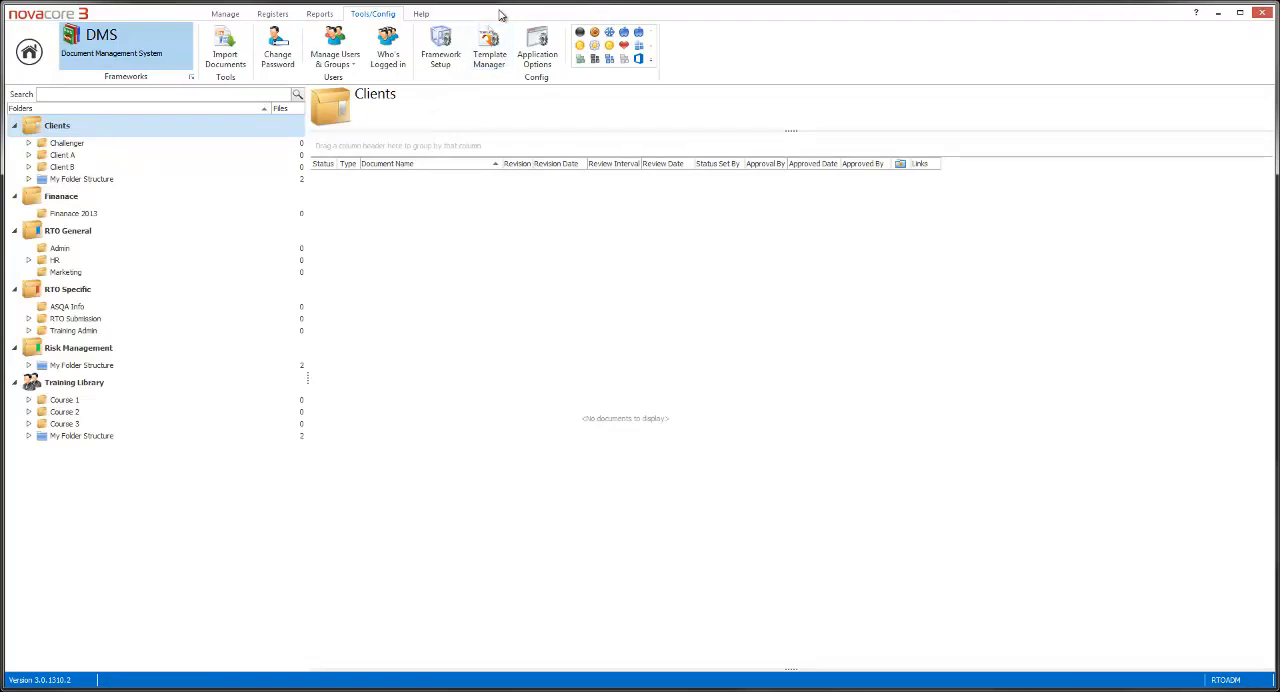
Bring the My Folder Structure folder from the desktop into the Financial Reports folder under RTO Submission
{"action": "left_click_drag", "start_coordinate": [501, 15], "coordinate": [583, 38]}
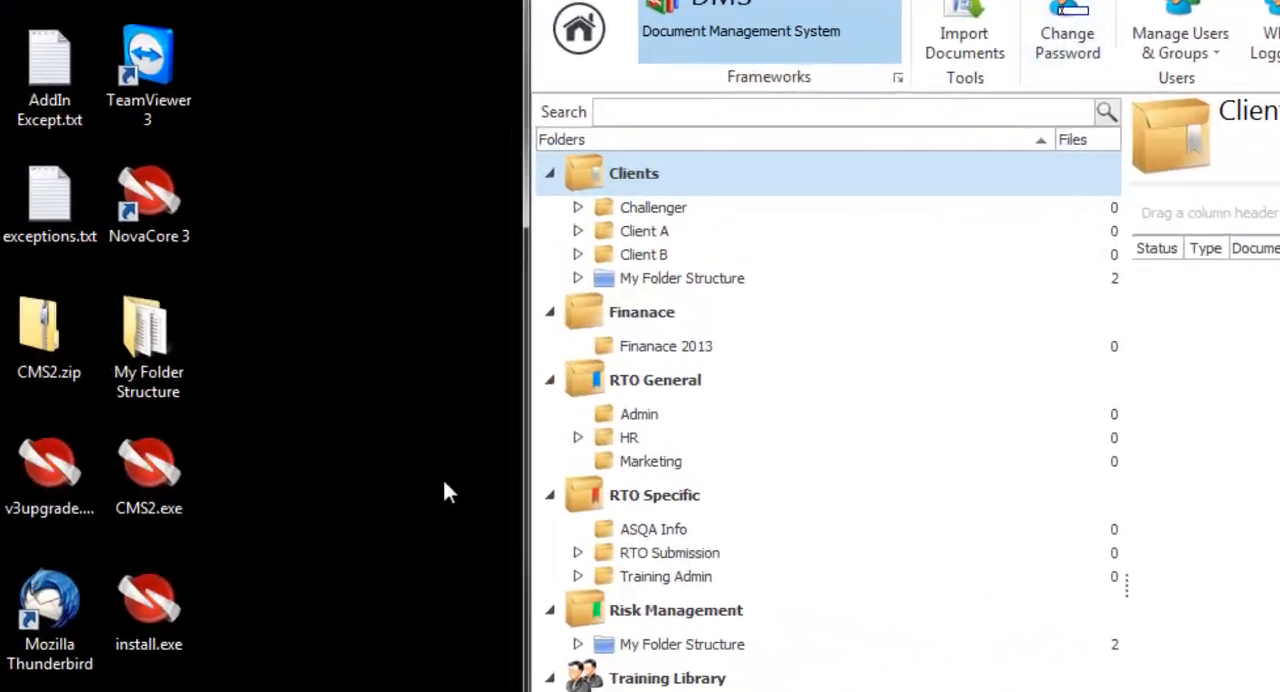
{"action": "left_click", "coordinate": [178, 385]}
{"action": "left_click_drag", "start_coordinate": [157, 360], "coordinate": [721, 621]}
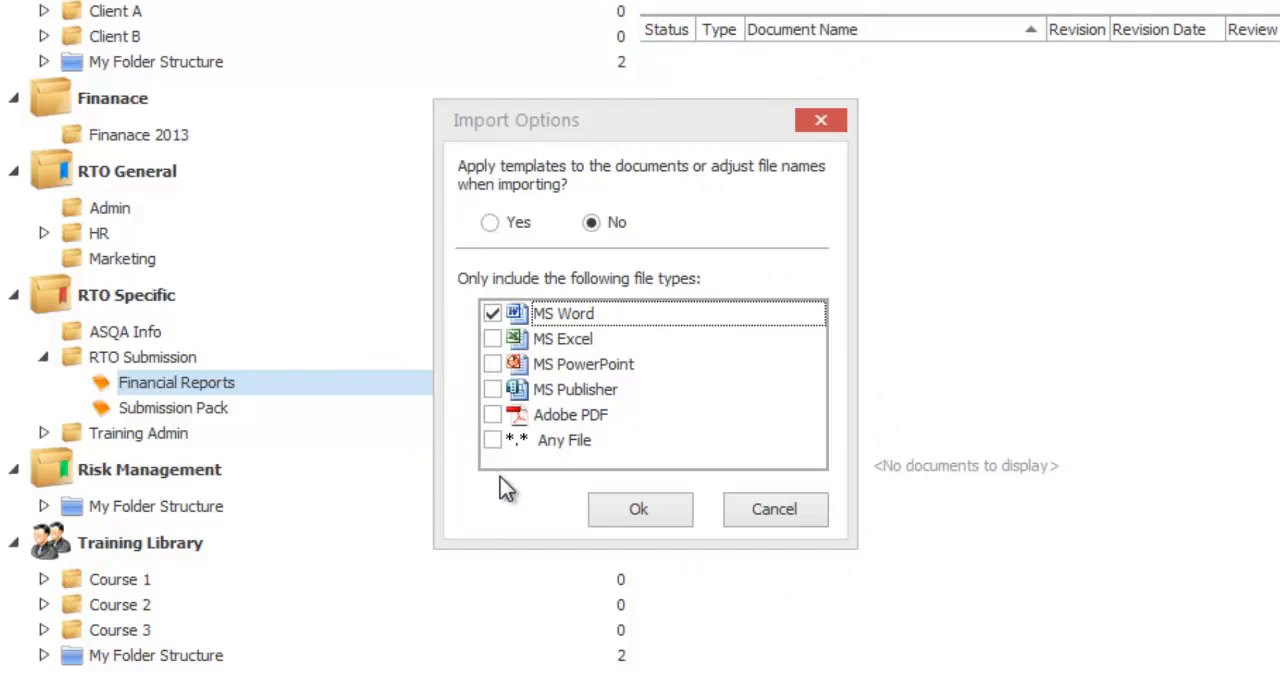
Include MS Excel, MS PowerPoint, MS Publisher, Adobe PDF and Any File alongside MS Word in the import
{"action": "left_click", "coordinate": [492, 339]}
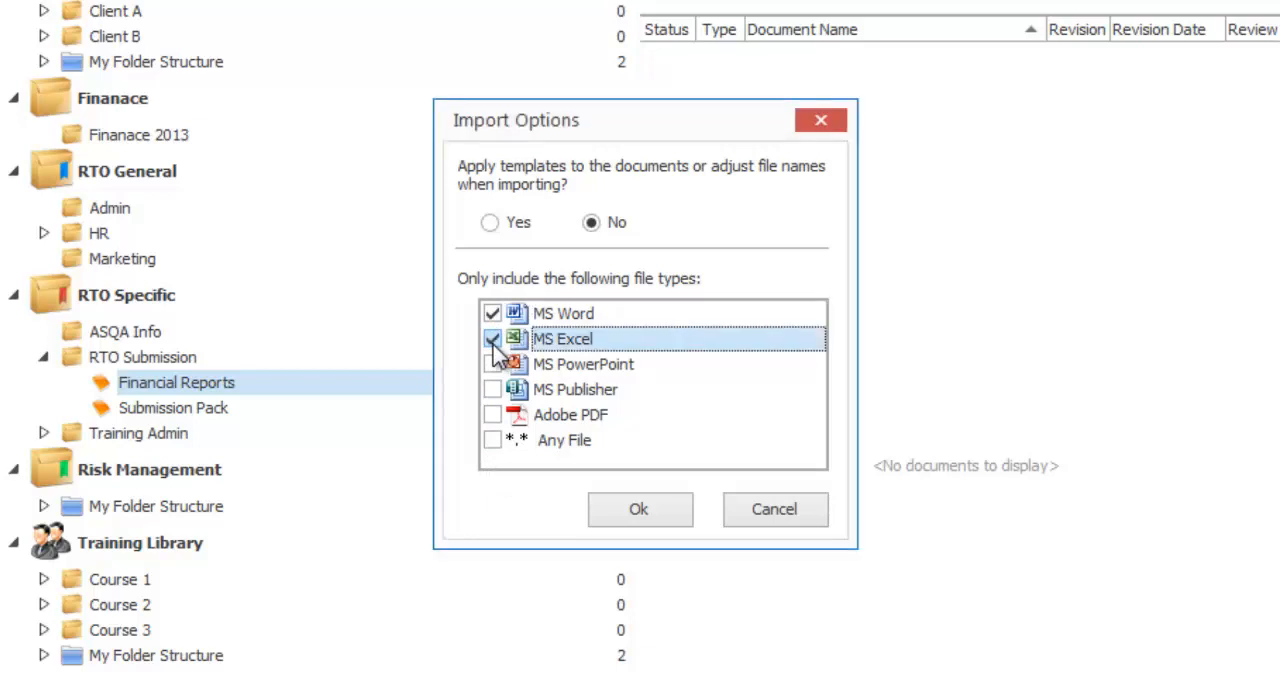
{"action": "left_click", "coordinate": [492, 364]}
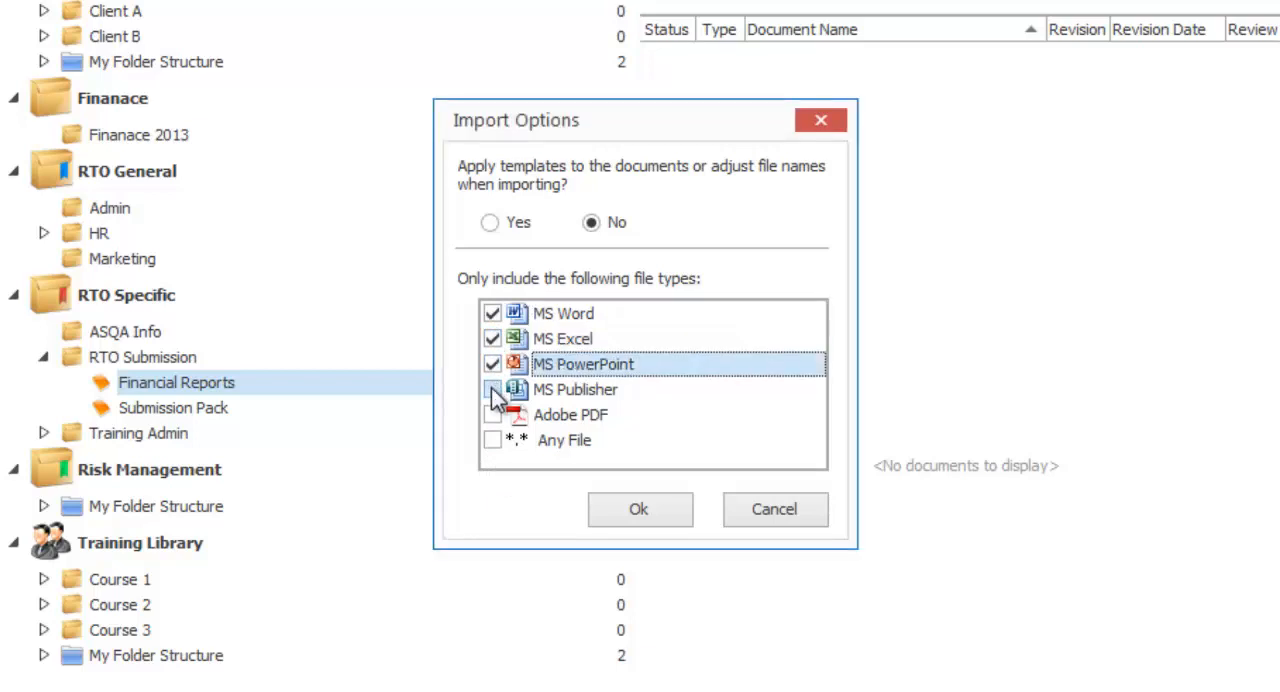
{"action": "left_click", "coordinate": [492, 389]}
{"action": "left_click", "coordinate": [494, 418]}
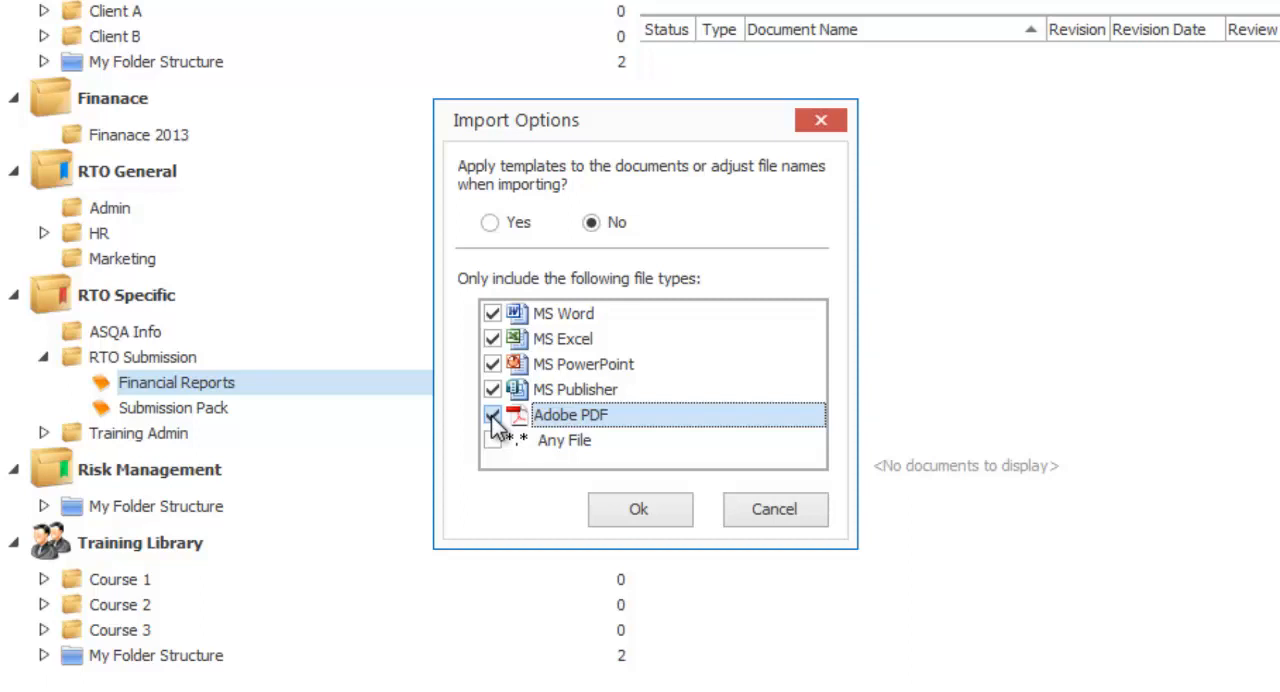
{"action": "left_click", "coordinate": [492, 441]}
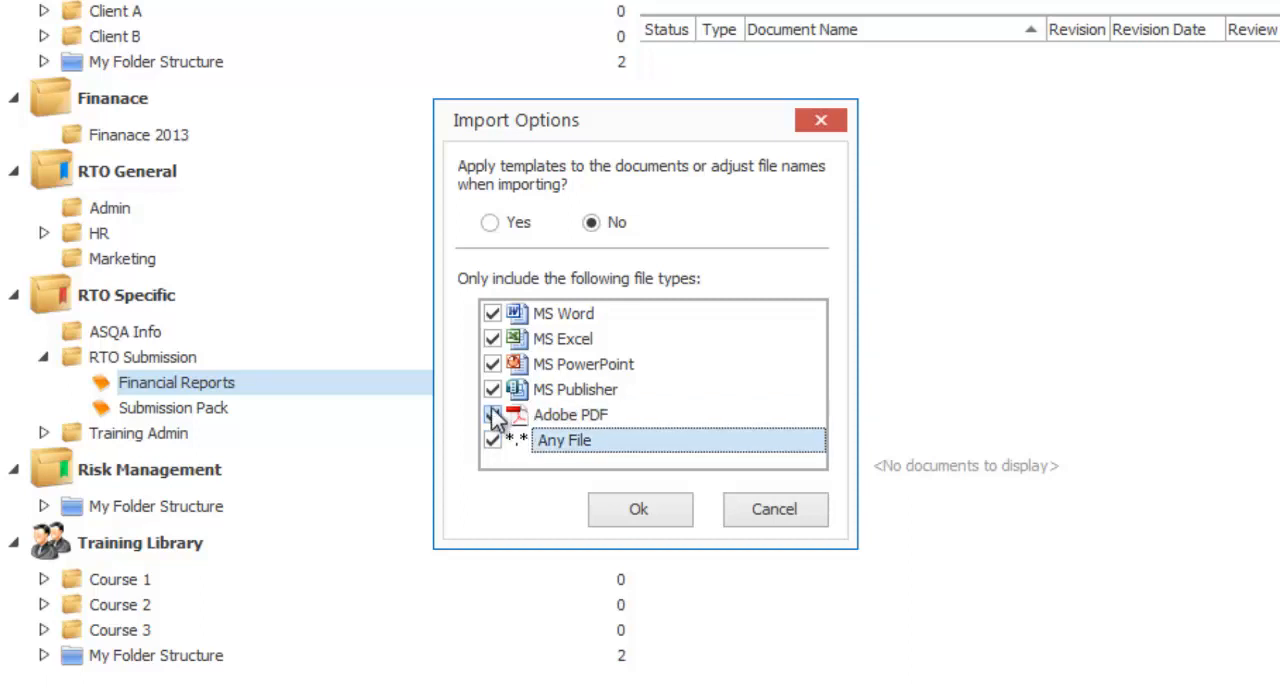
Exclude every file type except MS Word from the import
{"action": "left_click", "coordinate": [492, 414]}
{"action": "left_click", "coordinate": [492, 389]}
{"action": "left_click", "coordinate": [492, 364]}
{"action": "left_click", "coordinate": [492, 339]}
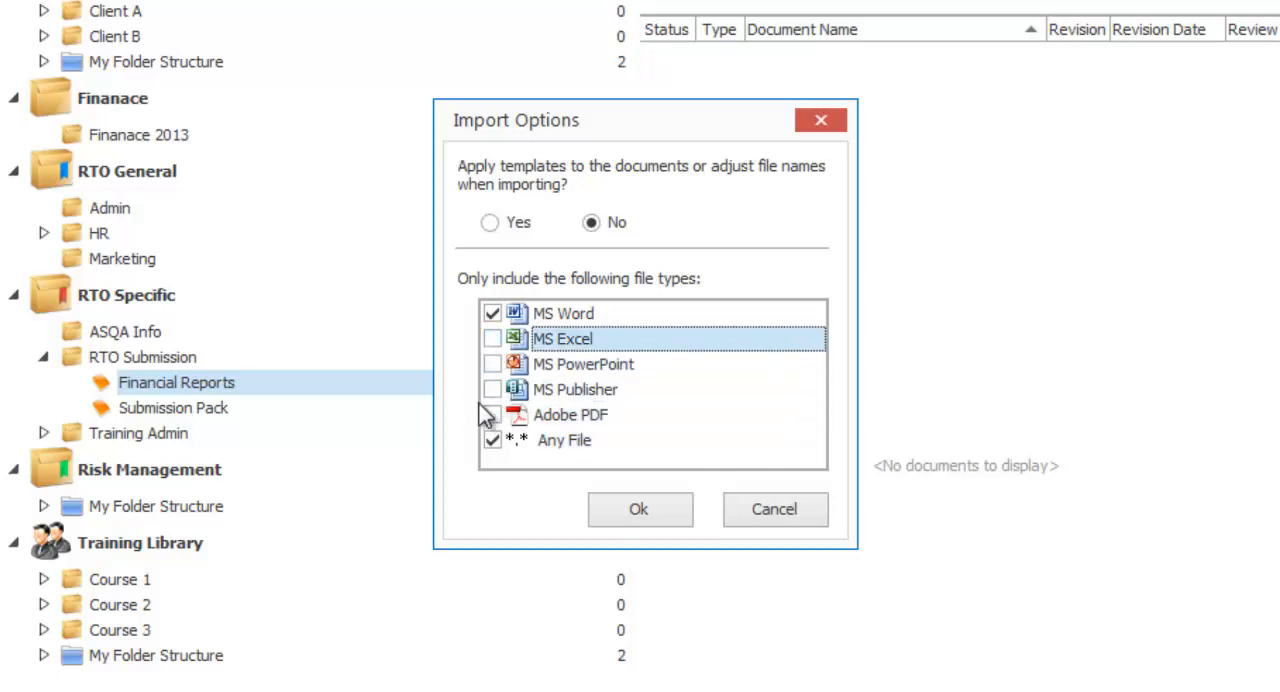
{"action": "left_click", "coordinate": [492, 441]}
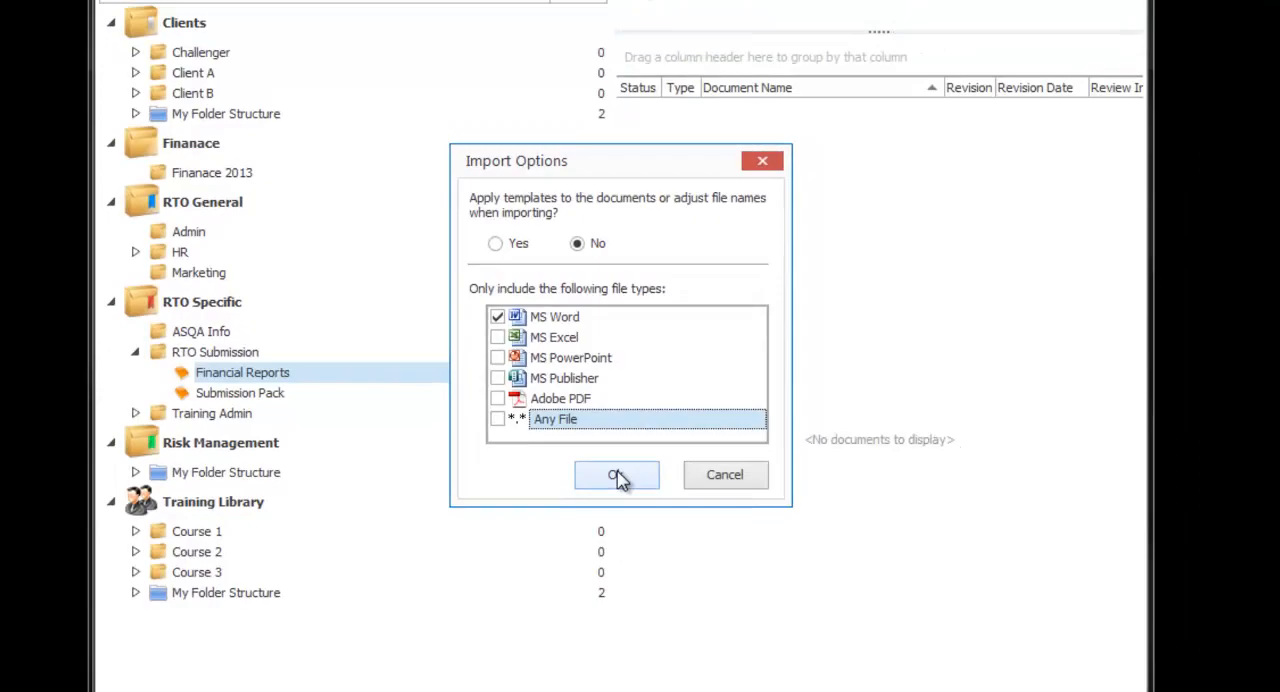
Accept the import options for MS Word files without templates, and finish the import with approval email notifications left off
{"action": "left_click", "coordinate": [643, 513]}
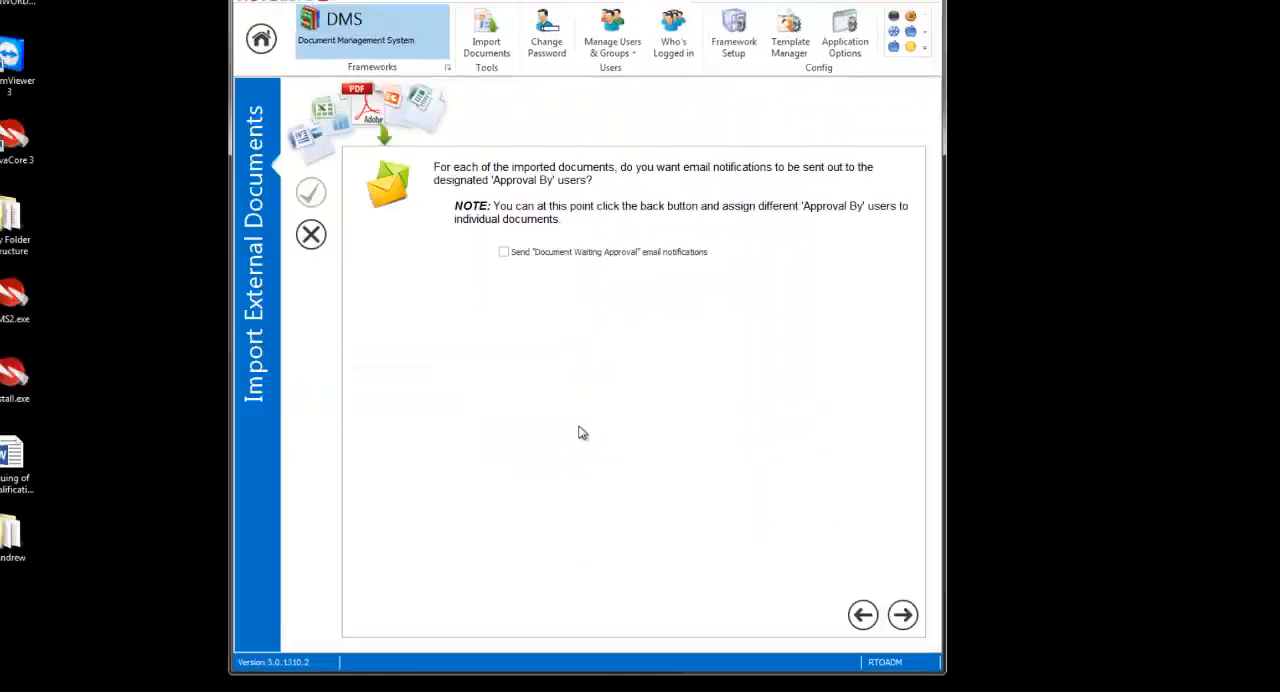
{"action": "left_click", "coordinate": [853, 38]}
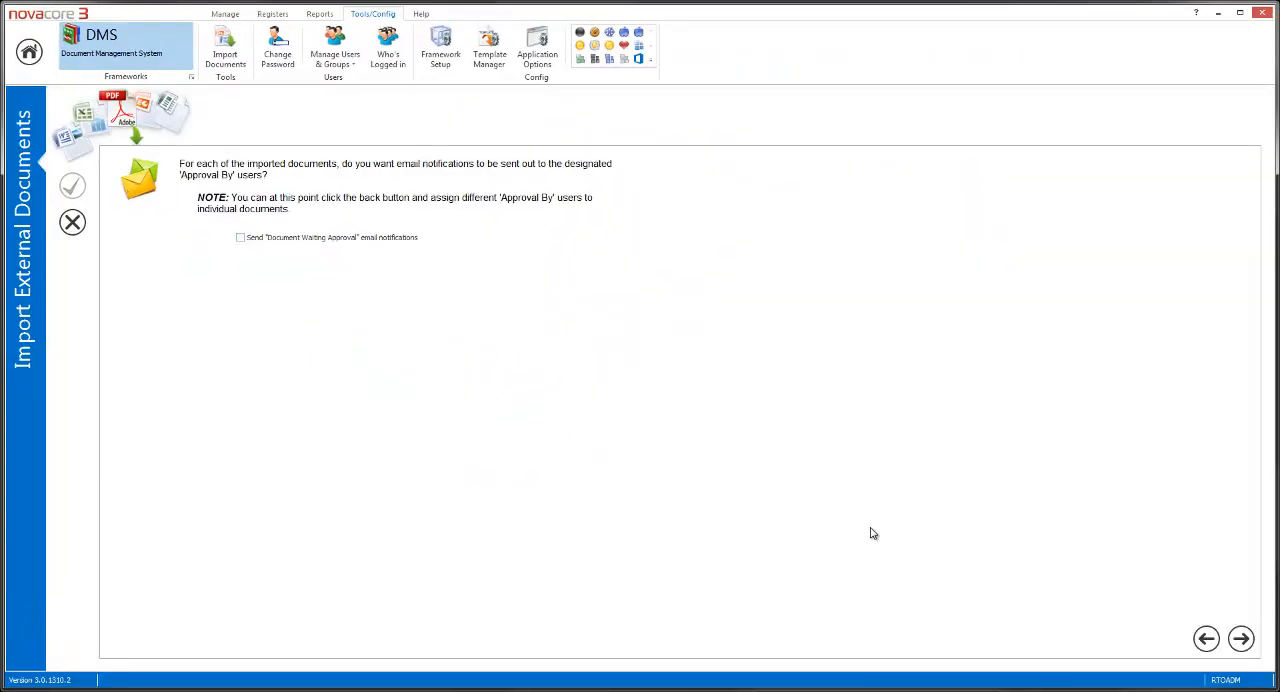
{"action": "left_click", "coordinate": [1240, 640]}
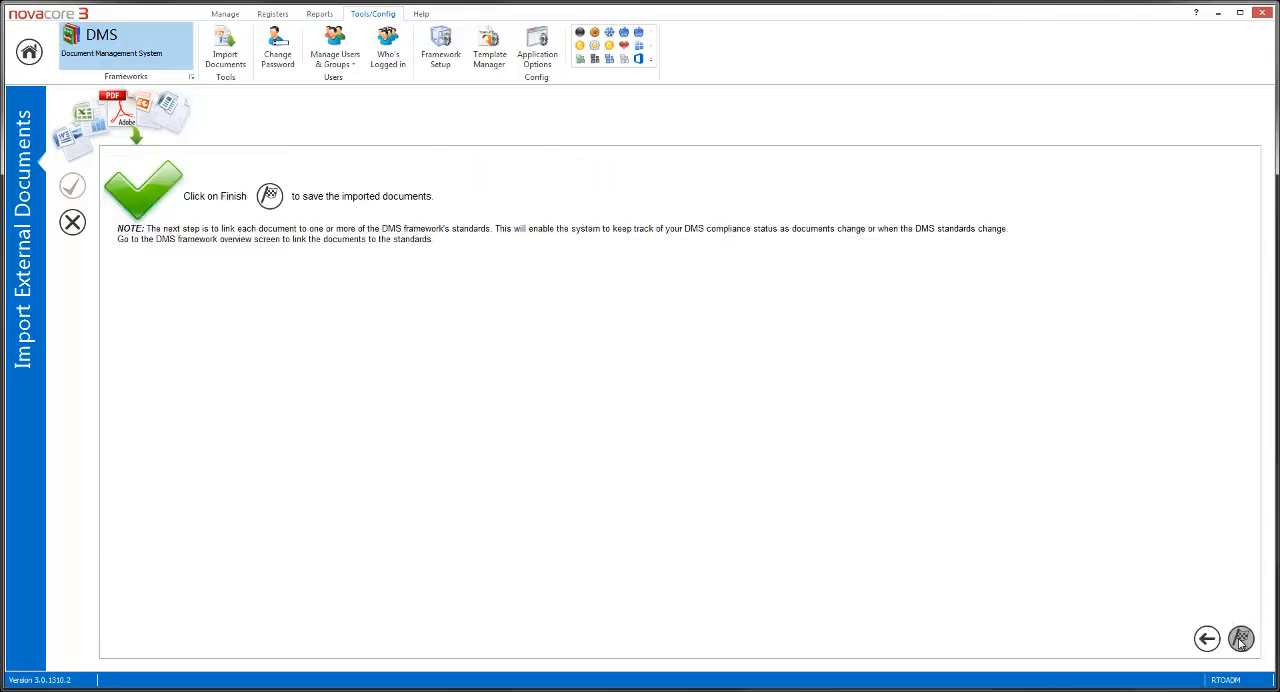
{"action": "left_click", "coordinate": [1240, 640]}
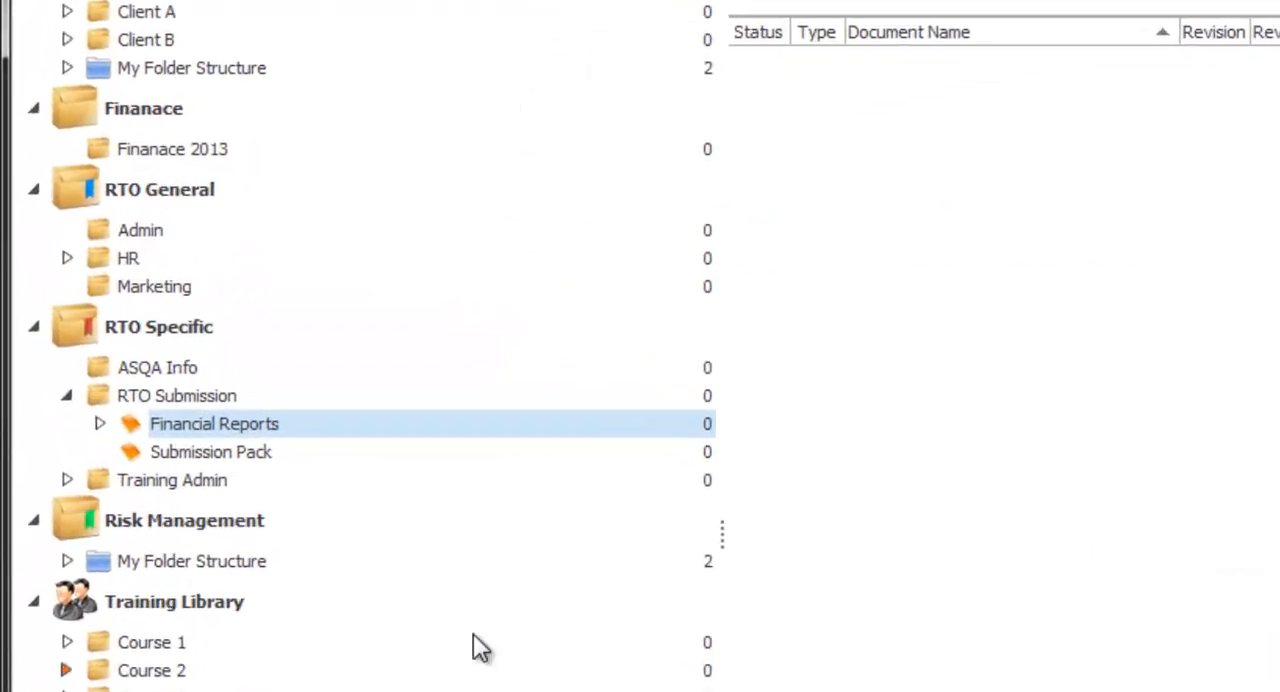
Examine the imported documents in My Folder Structure and its Another Folder subfolder under Financial Reports
{"action": "left_click", "coordinate": [100, 427]}
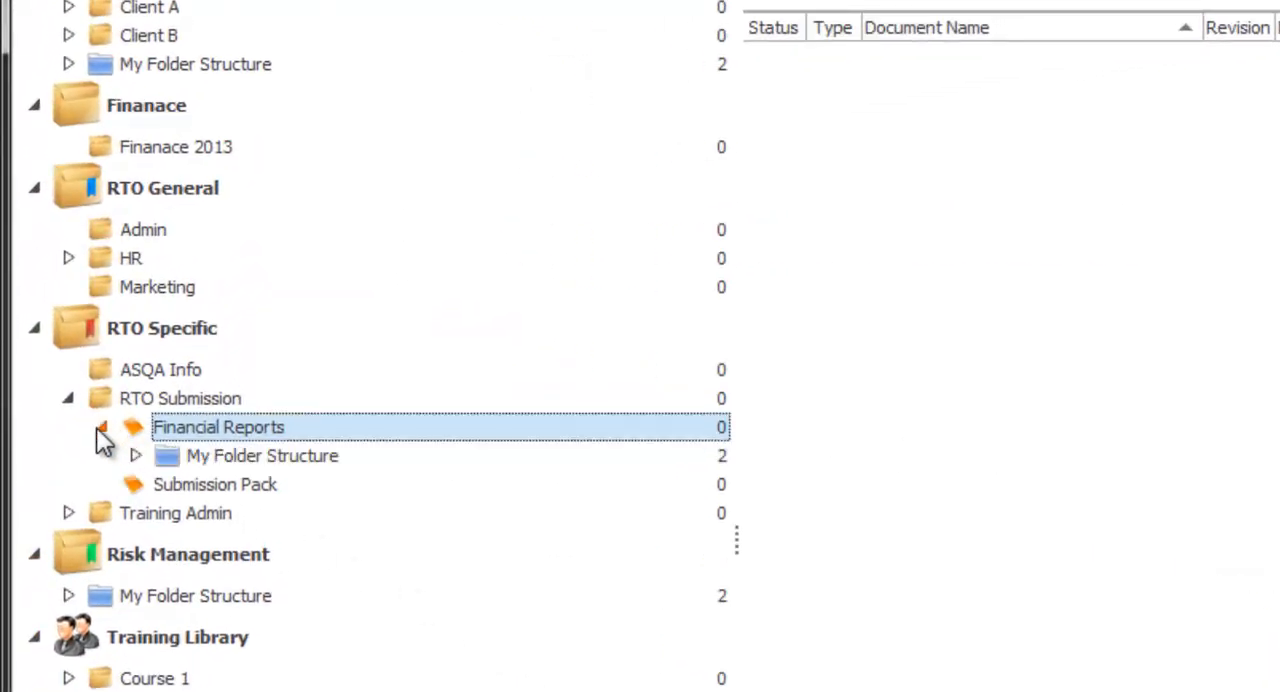
{"action": "left_click", "coordinate": [218, 460]}
{"action": "mouse_move", "coordinate": [781, 55]}
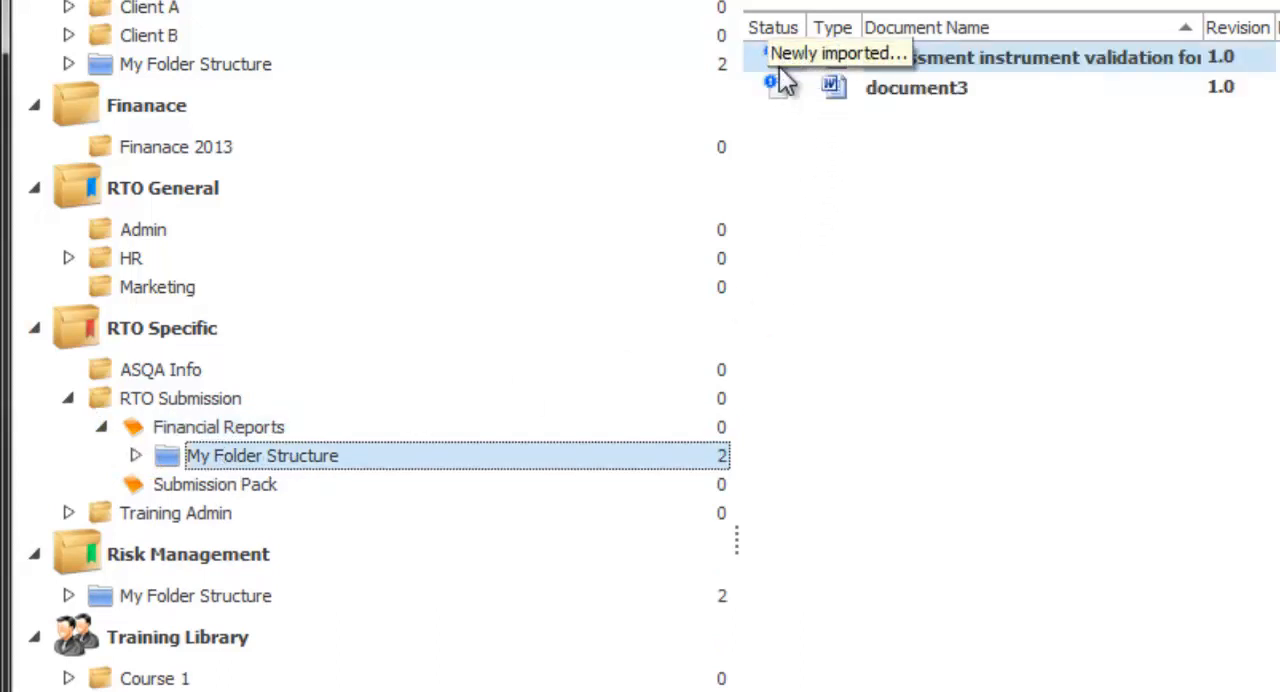
{"action": "left_click", "coordinate": [135, 455]}
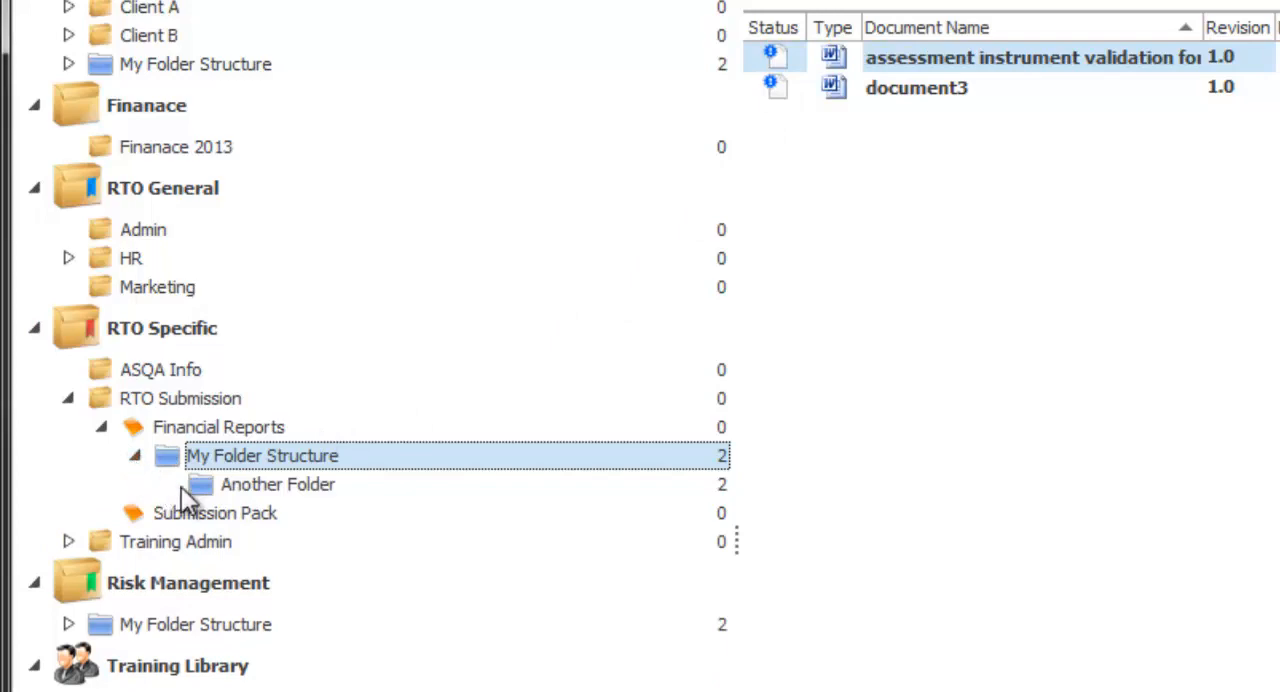
{"action": "left_click", "coordinate": [275, 489]}
{"action": "left_click", "coordinate": [313, 455]}
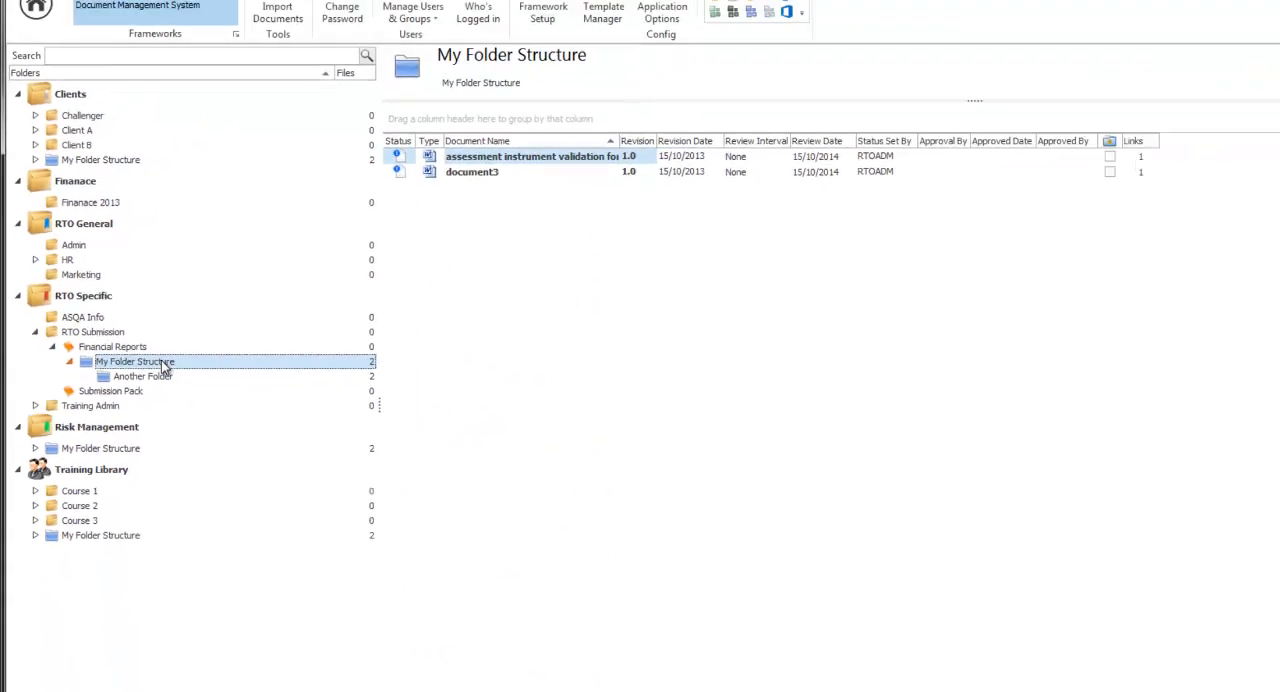
{"action": "left_click", "coordinate": [161, 377]}
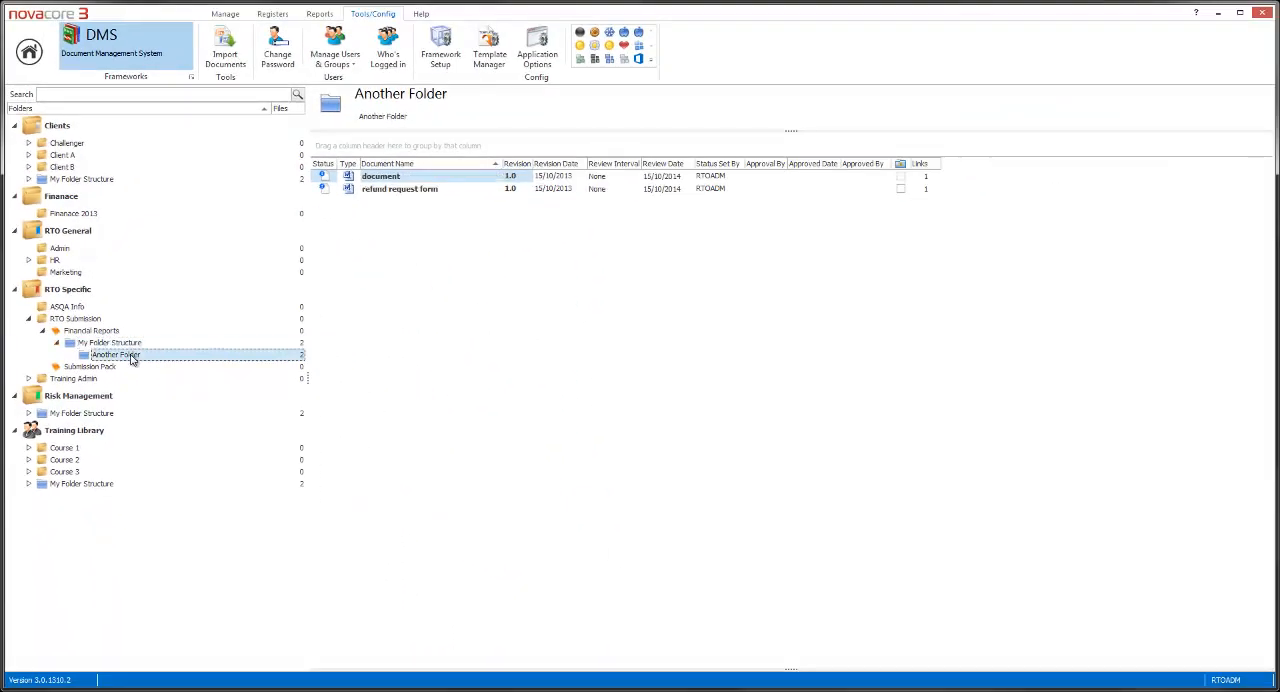
{"action": "left_click", "coordinate": [128, 344]}
{"action": "left_click", "coordinate": [130, 356]}
{"action": "left_click", "coordinate": [127, 345]}
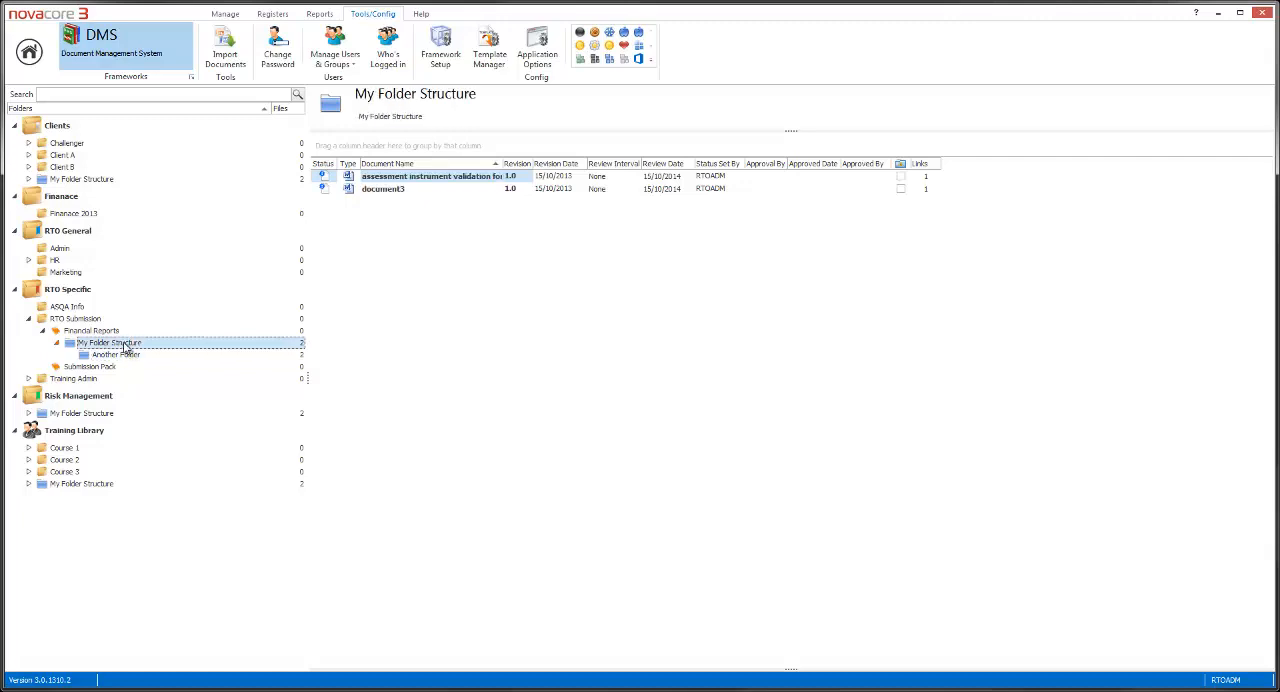